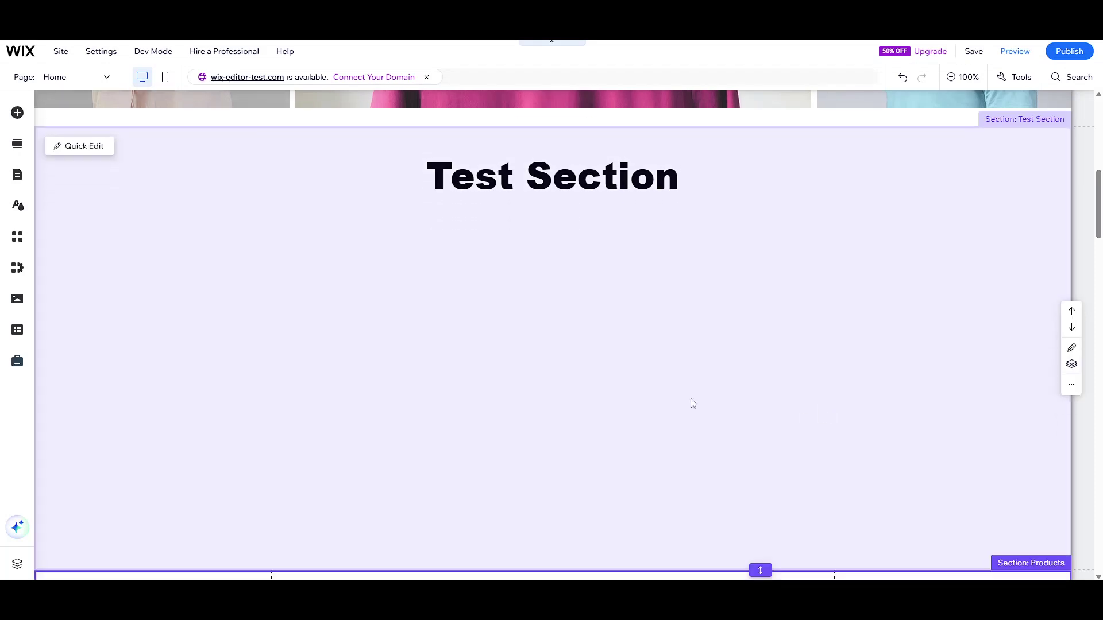
{"action": "scroll", "coordinate": [612, 316], "scroll_direction": "up", "scroll_amount": 4}
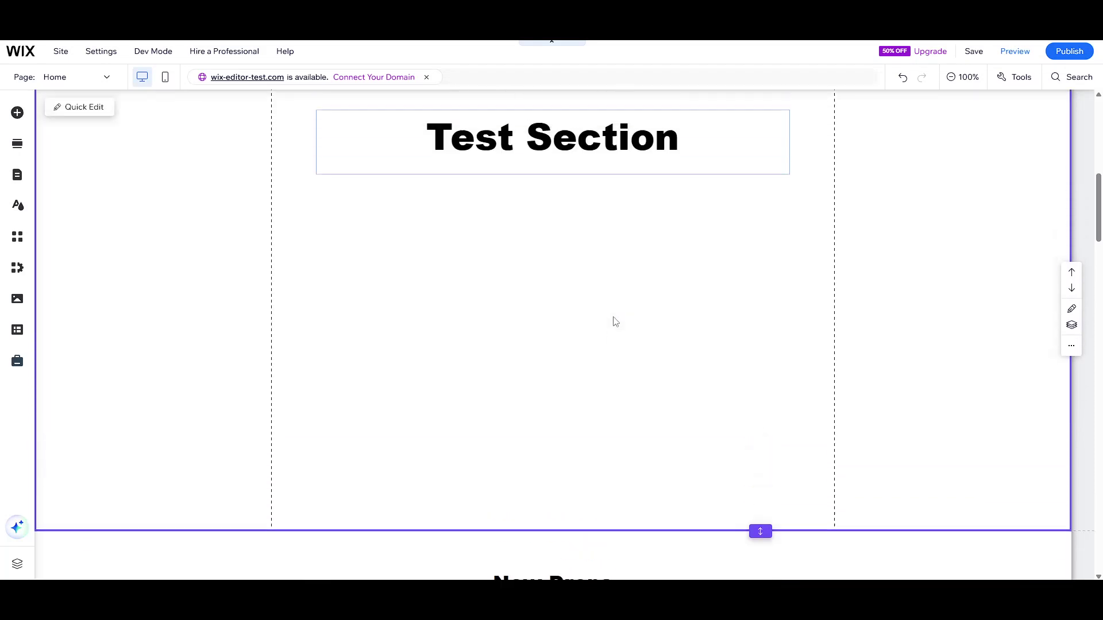
{"action": "scroll", "coordinate": [530, 377], "scroll_direction": "down", "scroll_amount": 4}
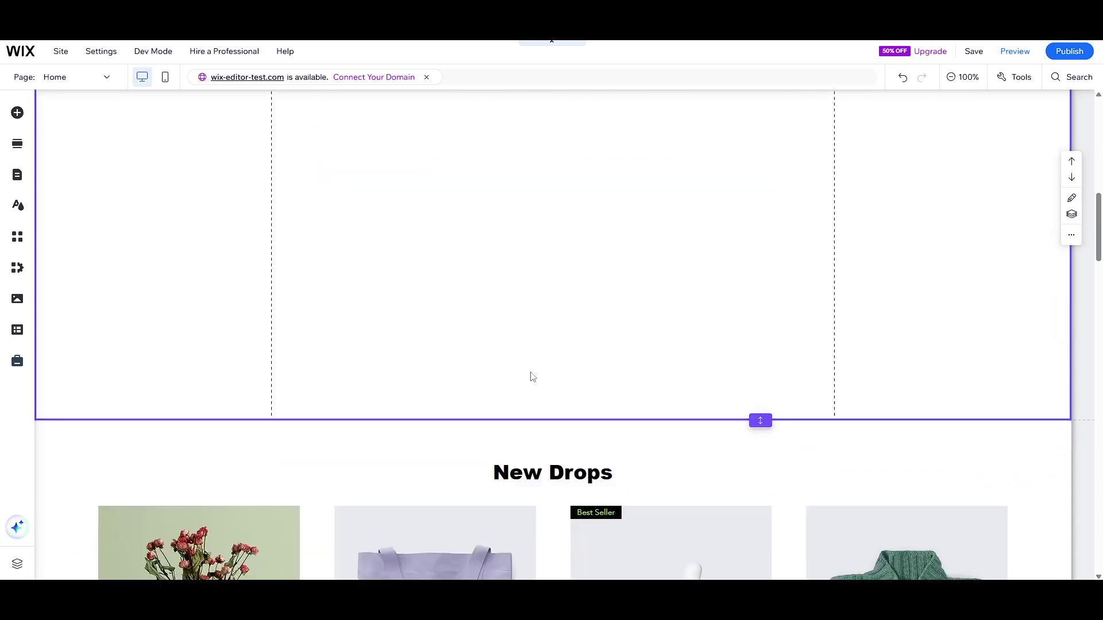
{"action": "scroll", "coordinate": [530, 376], "scroll_direction": "down", "scroll_amount": 2}
{"action": "scroll", "coordinate": [589, 353], "scroll_direction": "up", "scroll_amount": 5}
{"action": "scroll", "coordinate": [590, 355], "scroll_direction": "up", "scroll_amount": 4}
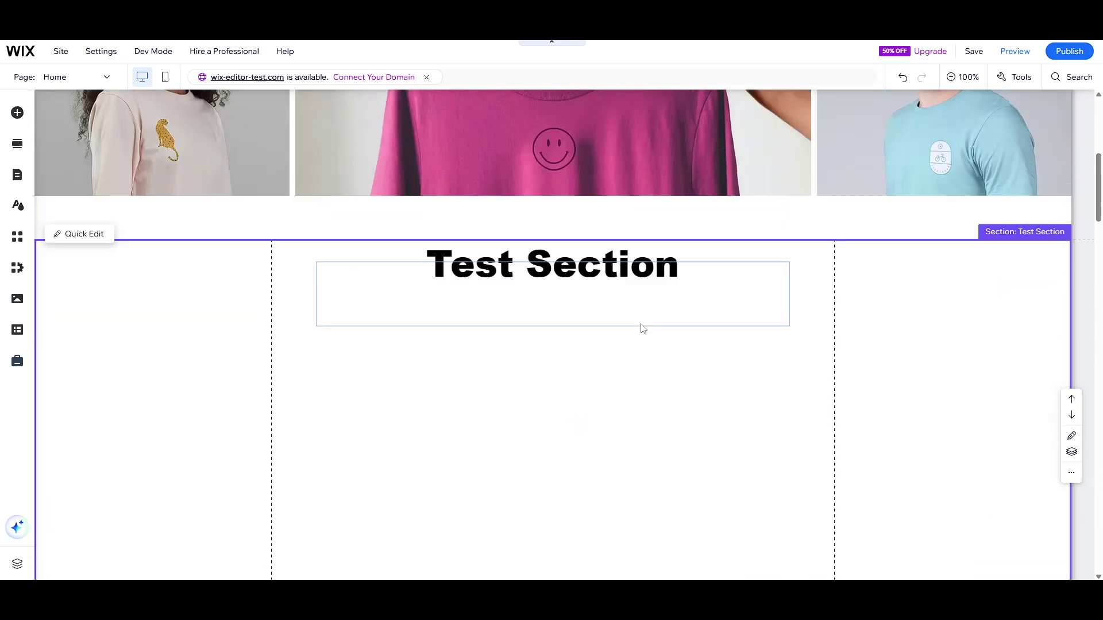
{"action": "scroll", "coordinate": [642, 327], "scroll_direction": "up", "scroll_amount": 4}
{"action": "scroll", "coordinate": [776, 199], "scroll_direction": "up", "scroll_amount": 3}
{"action": "scroll", "coordinate": [763, 133], "scroll_direction": "up", "scroll_amount": 3}
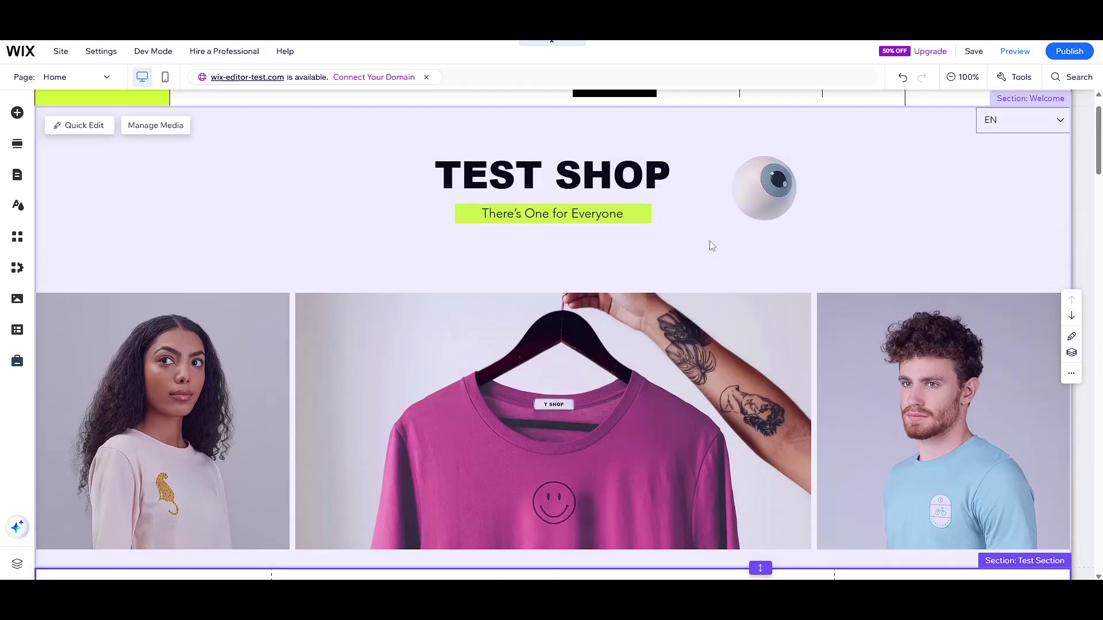
{"action": "scroll", "coordinate": [709, 241], "scroll_direction": "up", "scroll_amount": 2}
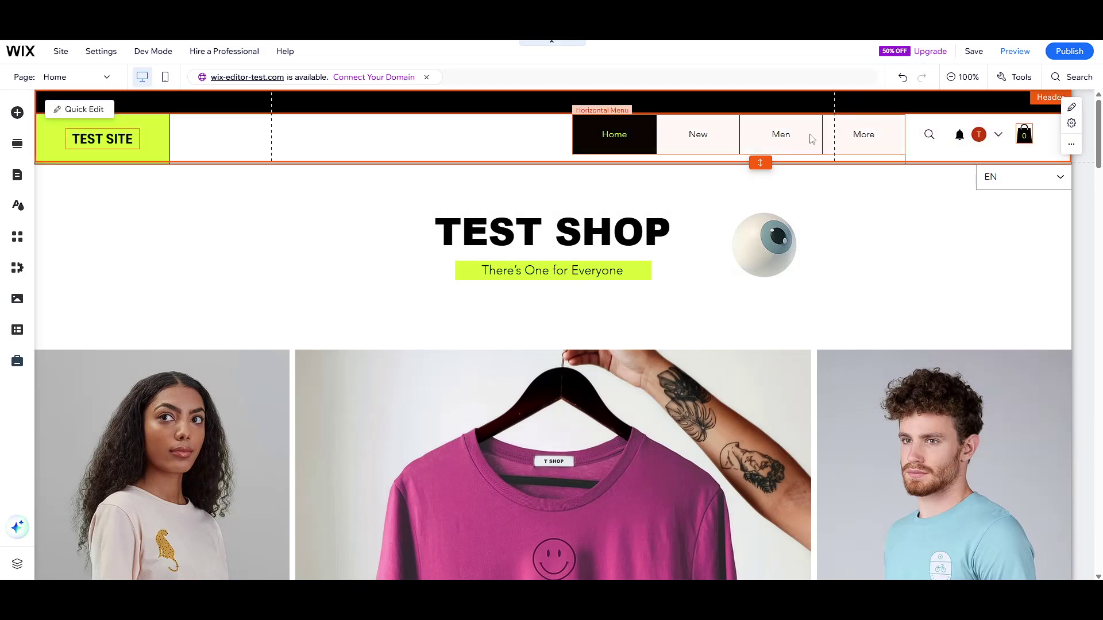
{"action": "scroll", "coordinate": [720, 338], "scroll_direction": "down", "scroll_amount": 4}
{"action": "scroll", "coordinate": [738, 379], "scroll_direction": "down", "scroll_amount": 3}
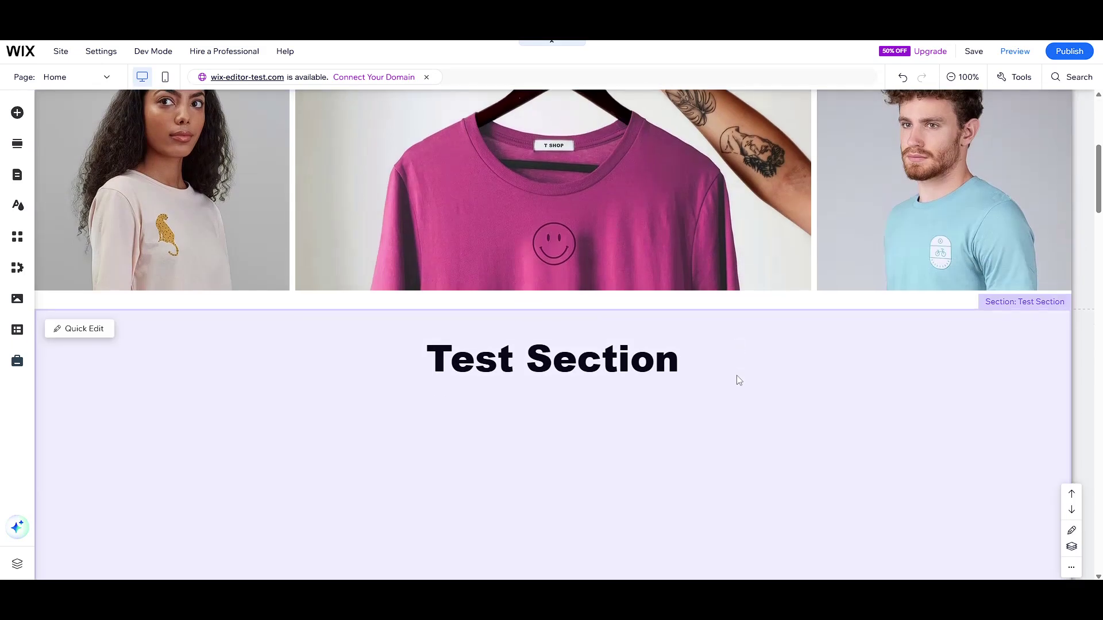
{"action": "scroll", "coordinate": [738, 380], "scroll_direction": "down", "scroll_amount": 4}
{"action": "scroll", "coordinate": [713, 377], "scroll_direction": "down", "scroll_amount": 4}
{"action": "scroll", "coordinate": [713, 376], "scroll_direction": "down", "scroll_amount": 5}
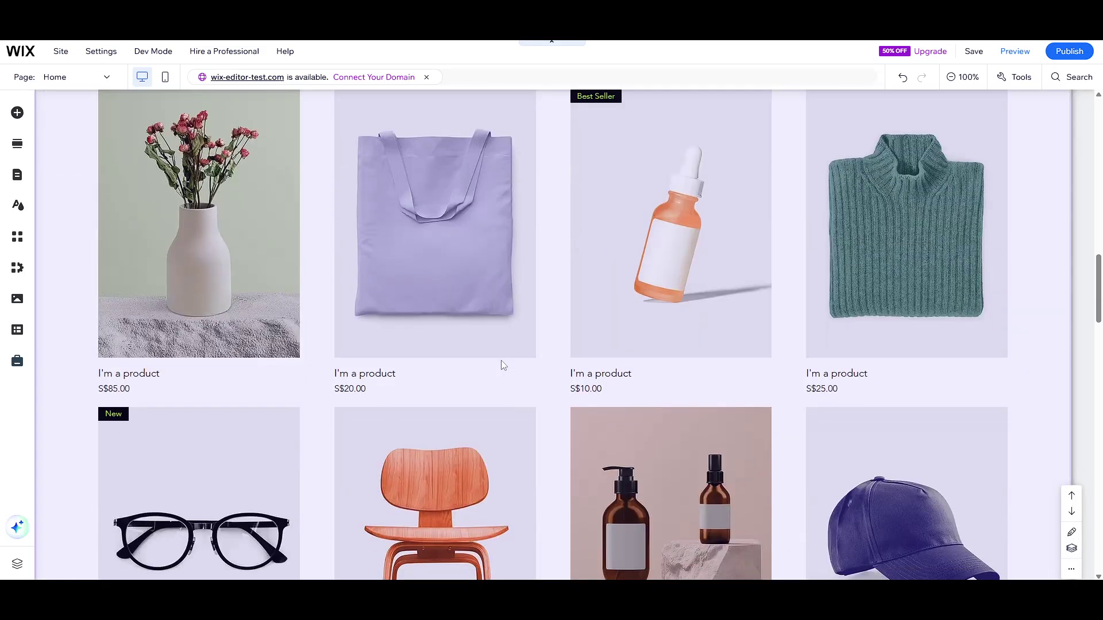
{"action": "scroll", "coordinate": [503, 365], "scroll_direction": "down", "scroll_amount": 4}
{"action": "scroll", "coordinate": [509, 365], "scroll_direction": "down", "scroll_amount": 4}
{"action": "scroll", "coordinate": [554, 368], "scroll_direction": "down", "scroll_amount": 4}
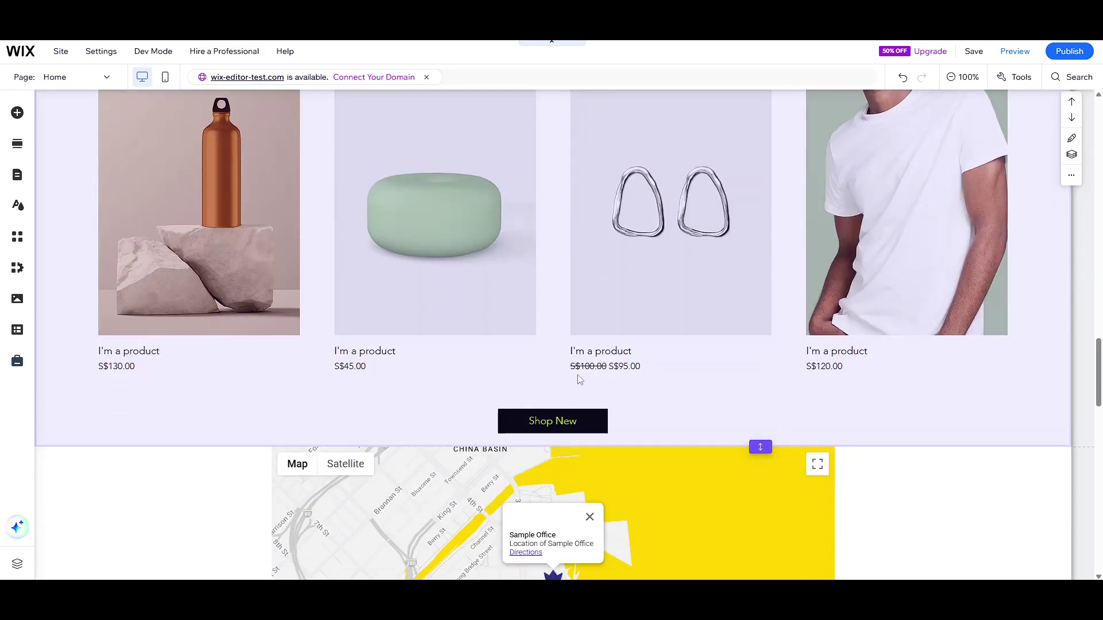
{"action": "scroll", "coordinate": [577, 380], "scroll_direction": "down", "scroll_amount": 4}
{"action": "scroll", "coordinate": [577, 375], "scroll_direction": "down", "scroll_amount": 4}
{"action": "scroll", "coordinate": [603, 345], "scroll_direction": "down", "scroll_amount": 2}
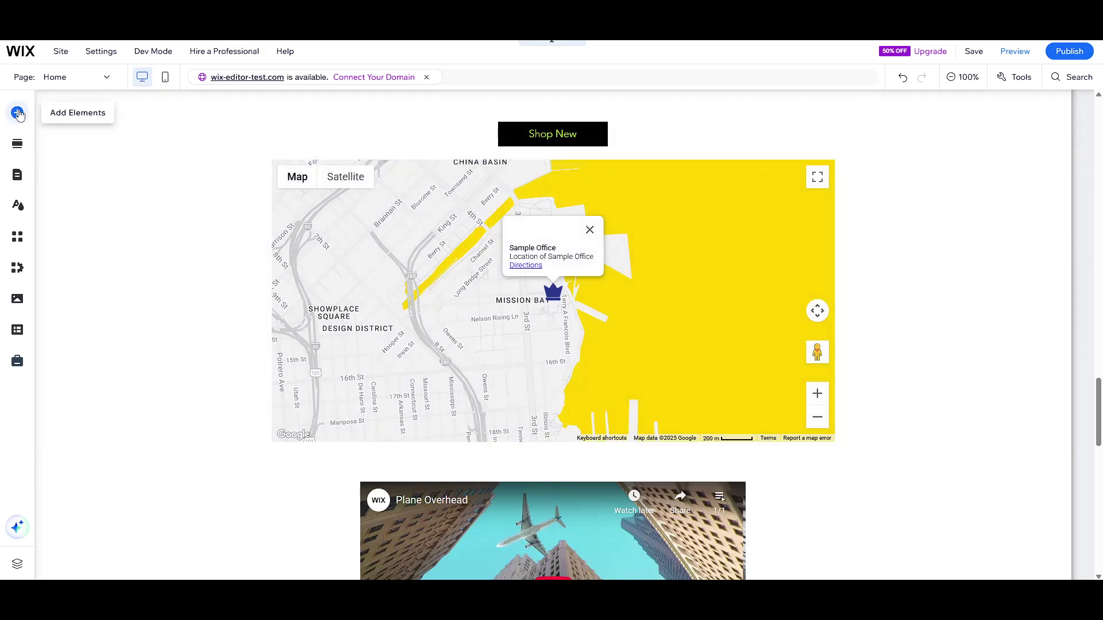
Step: Bring up the Anchor presets under Add Elements' Menu & Anchor category
{"action": "left_click", "coordinate": [18, 113]}
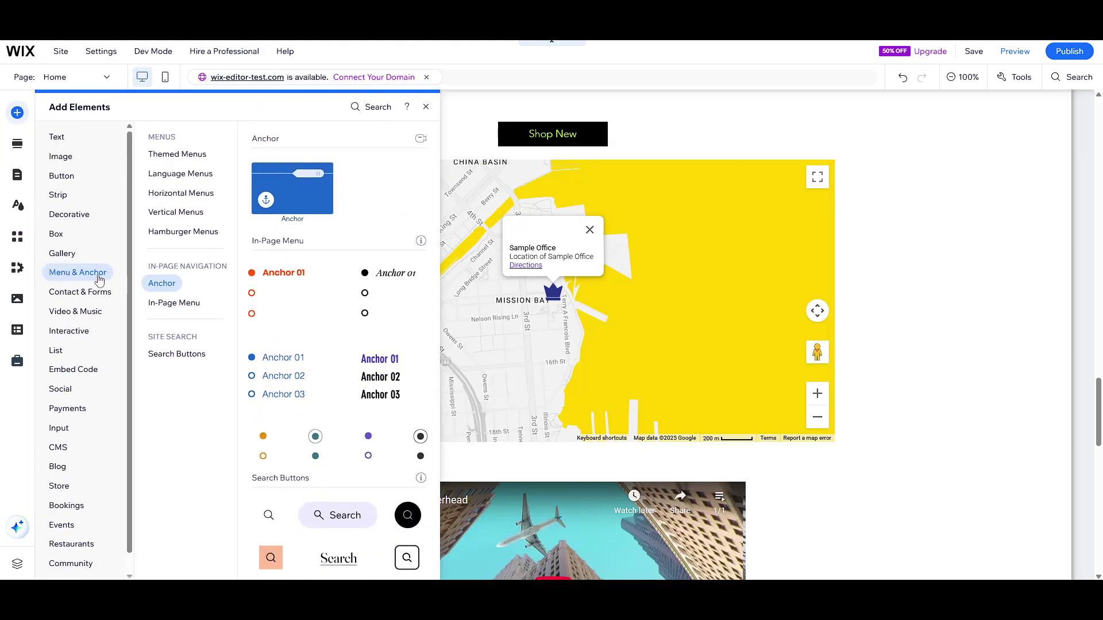
{"action": "left_click", "coordinate": [162, 284]}
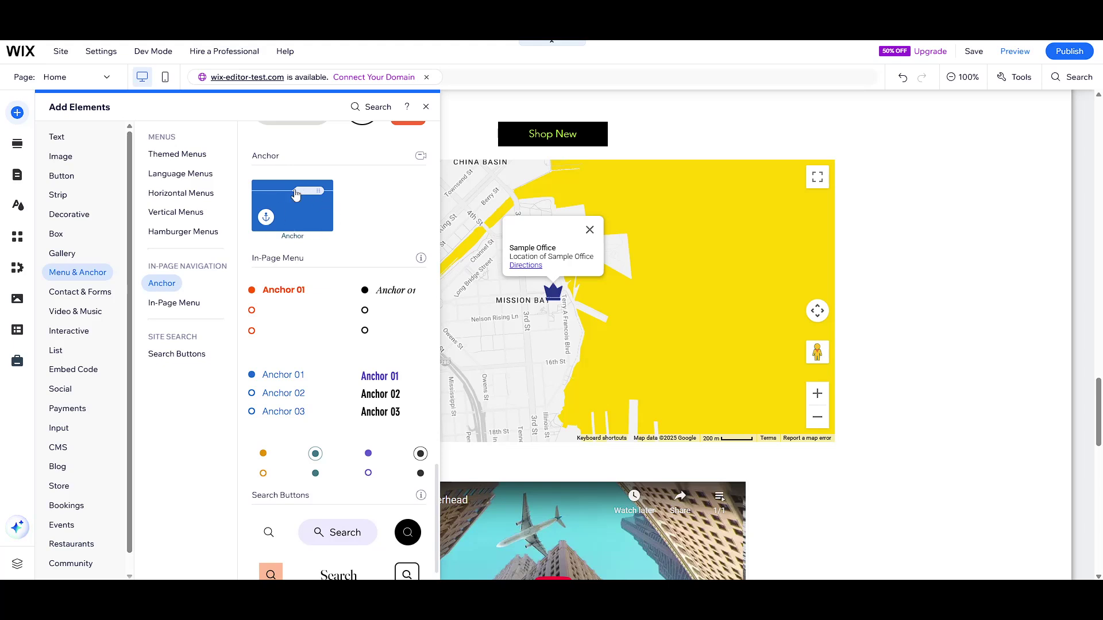
Step: Drag an Anchor preset onto the page and position it at the map section's top edge
{"action": "mouse_move", "coordinate": [293, 213]}
{"action": "left_mouse_down"}
{"action": "mouse_move", "coordinate": [525, 181]}
{"action": "mouse_move", "coordinate": [525, 160]}
{"action": "left_mouse_up"}
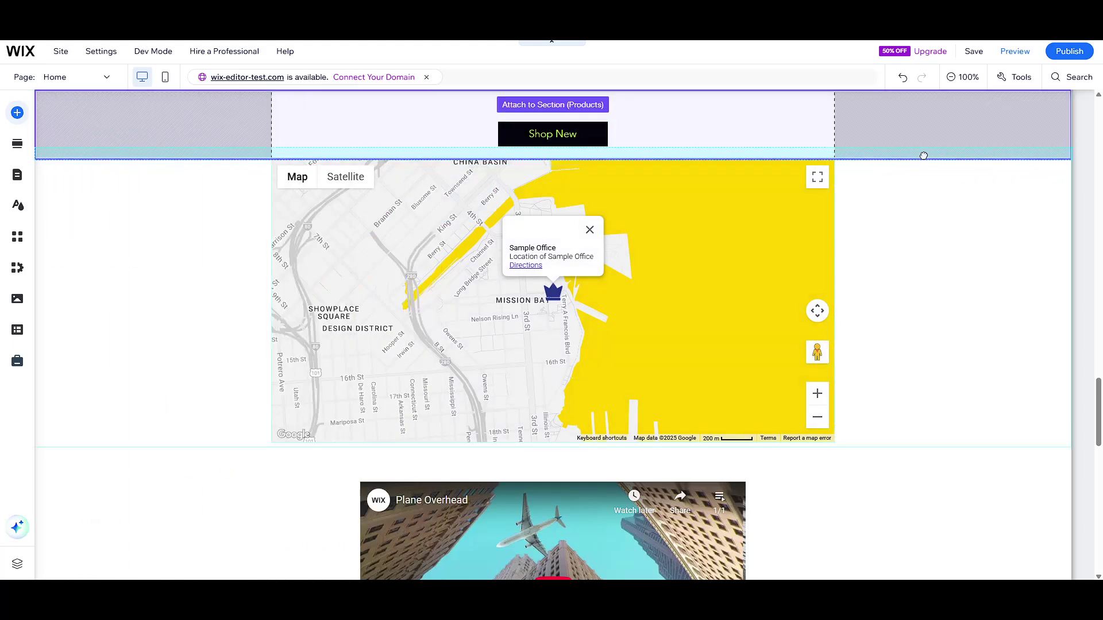
{"action": "left_click_drag", "start_coordinate": [936, 158], "coordinate": [966, 161]}
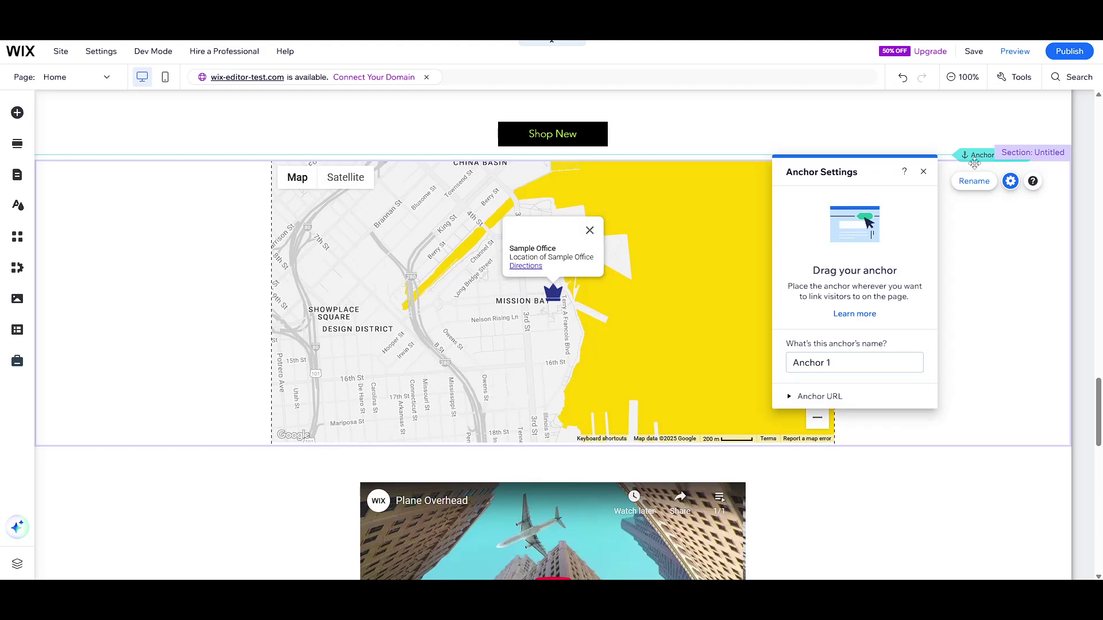
{"action": "left_click_drag", "start_coordinate": [966, 156], "coordinate": [968, 183]}
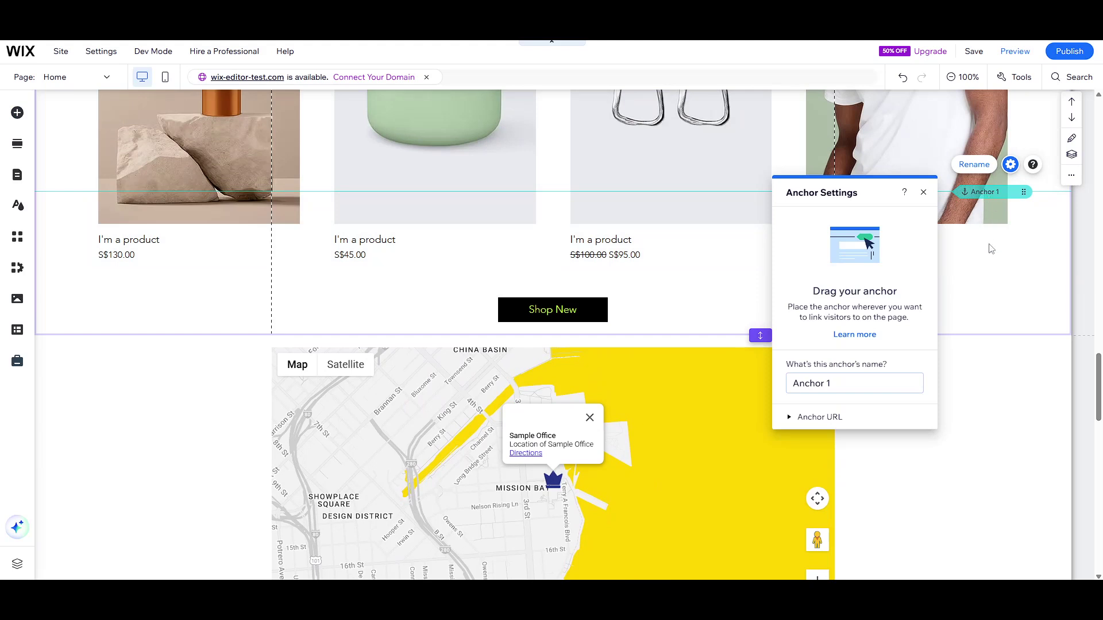
{"action": "left_click_drag", "start_coordinate": [984, 192], "coordinate": [1015, 345]}
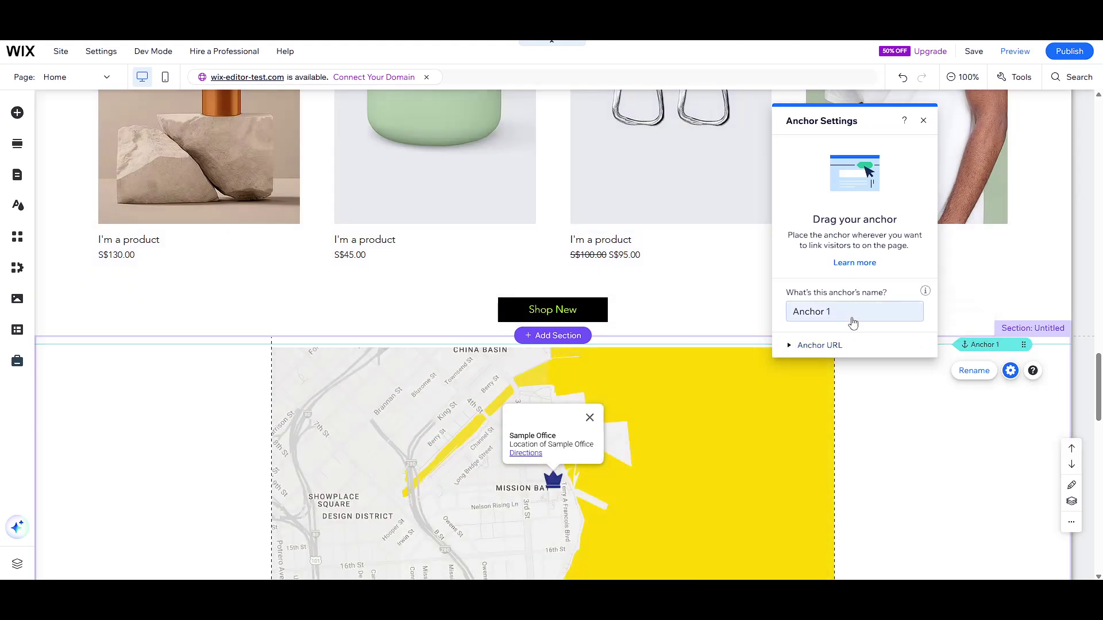
Step: Rename 'Anchor 1' to 'Map Anchor', check its map-anchor URL suffix, and reselect it
{"action": "double_click", "coordinate": [810, 311]}
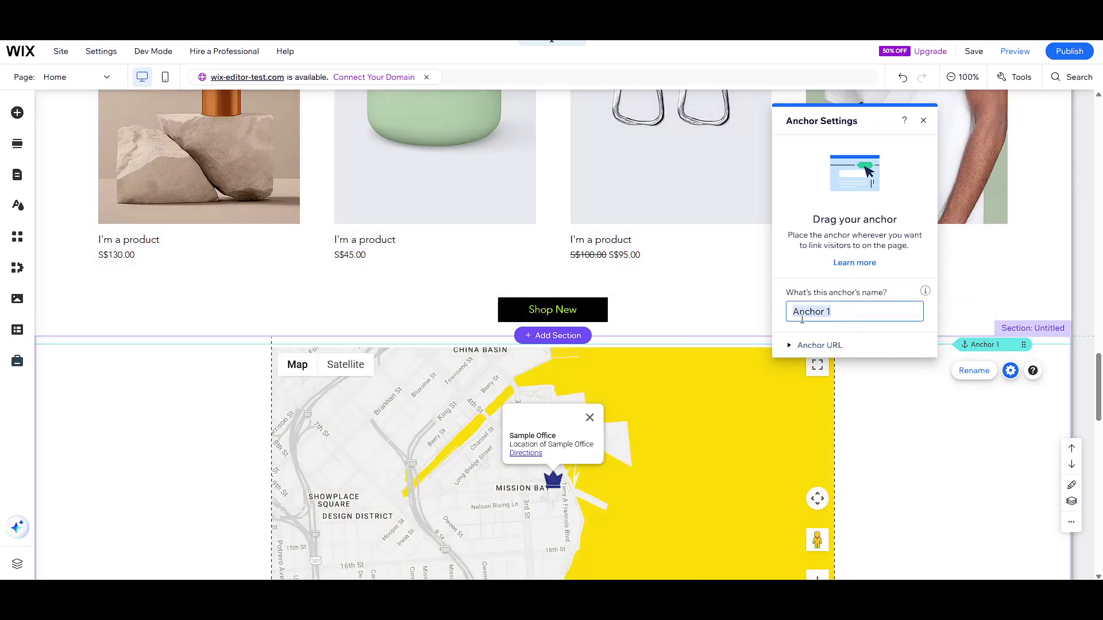
{"action": "type", "text": "Map"}
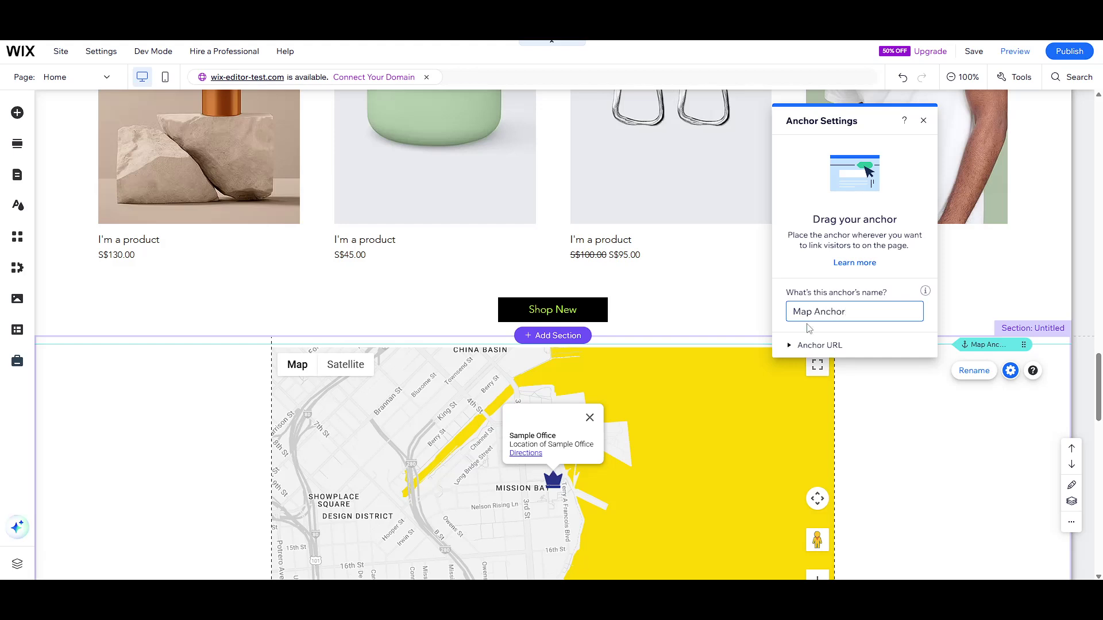
{"action": "left_click", "coordinate": [819, 344]}
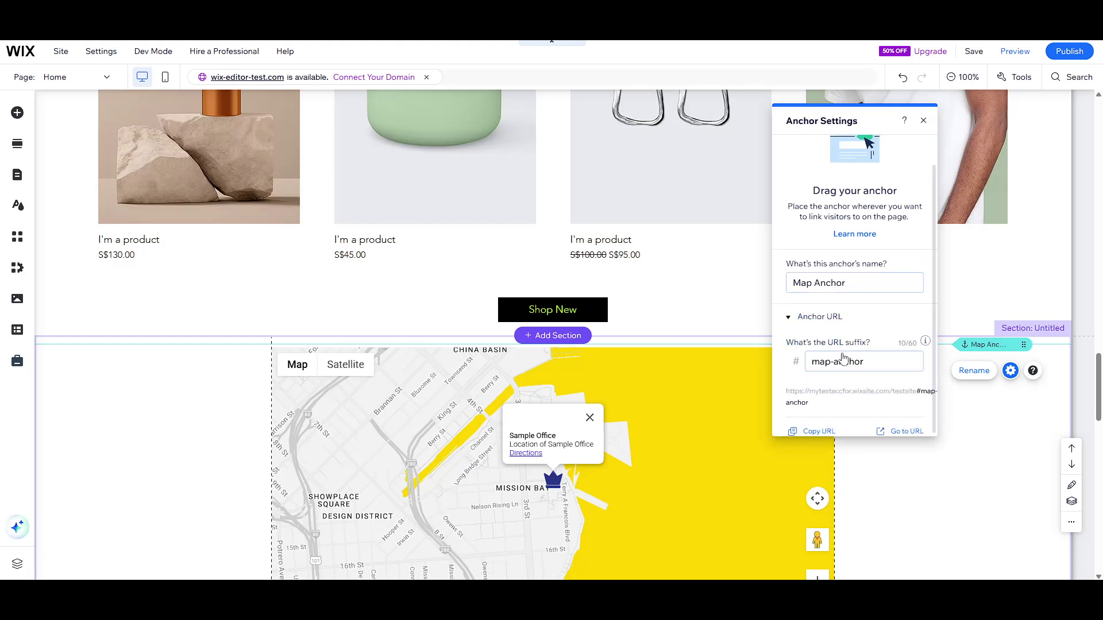
{"action": "left_click", "coordinate": [843, 361]}
{"action": "left_click", "coordinate": [989, 406]}
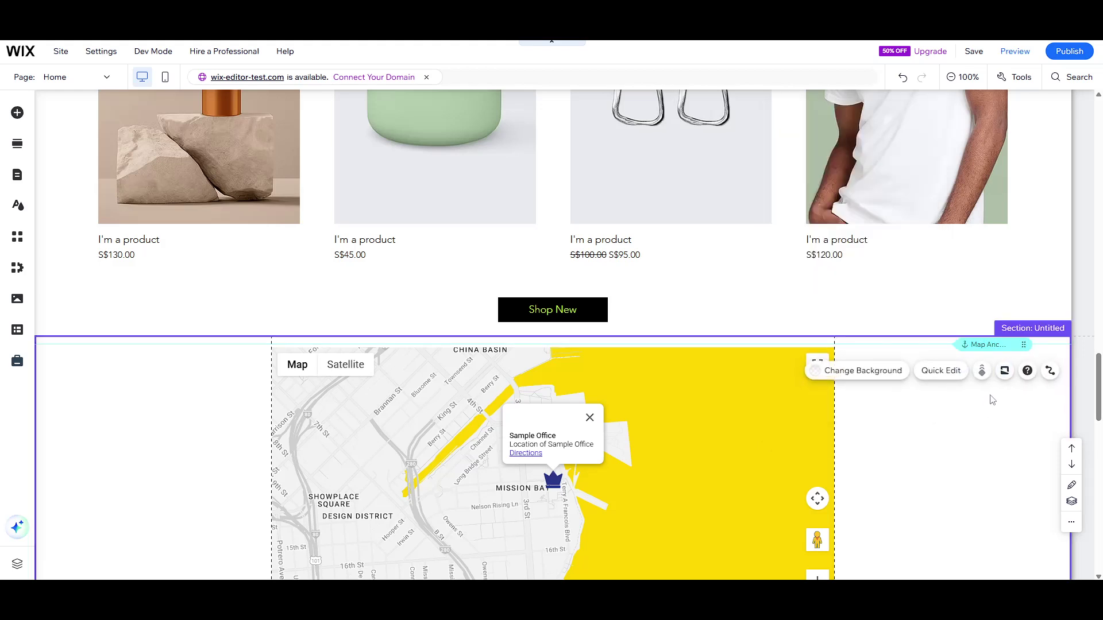
{"action": "left_click", "coordinate": [983, 344]}
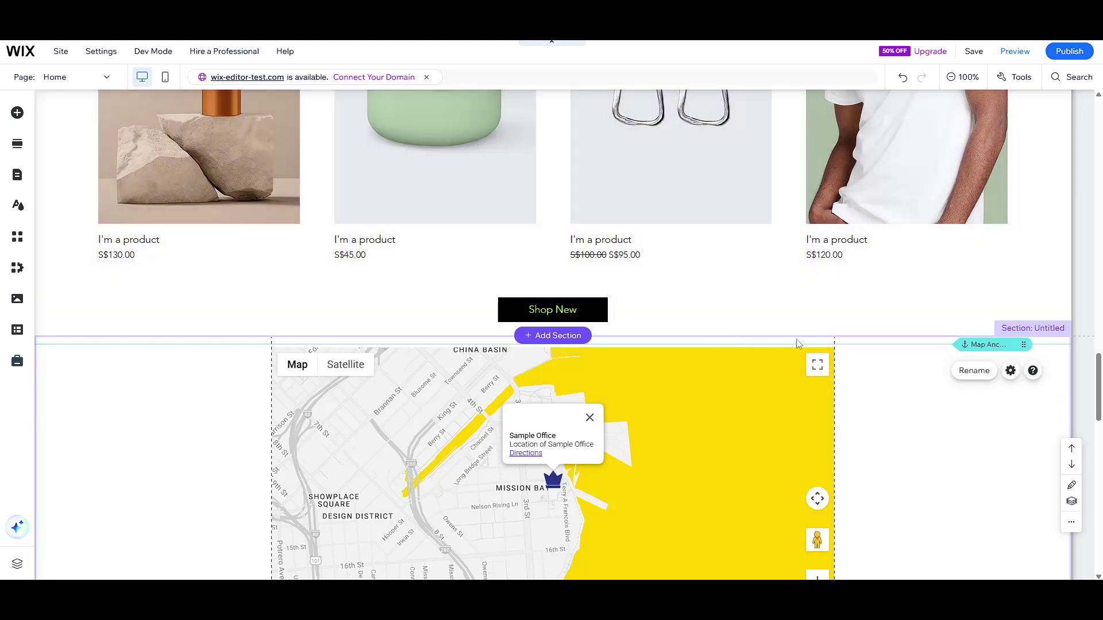
{"action": "scroll", "coordinate": [793, 354], "scroll_direction": "up", "scroll_amount": 4}
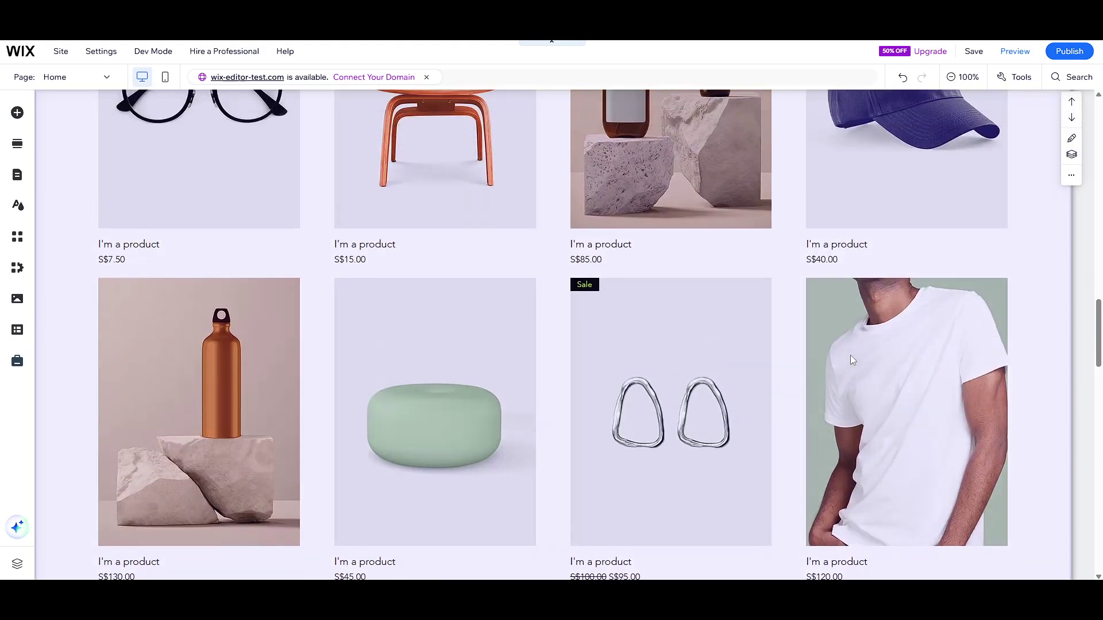
{"action": "scroll", "coordinate": [850, 355], "scroll_direction": "up", "scroll_amount": 5}
{"action": "scroll", "coordinate": [850, 355], "scroll_direction": "up", "scroll_amount": 5}
{"action": "scroll", "coordinate": [851, 355], "scroll_direction": "up", "scroll_amount": 5}
{"action": "scroll", "coordinate": [849, 355], "scroll_direction": "up", "scroll_amount": 5}
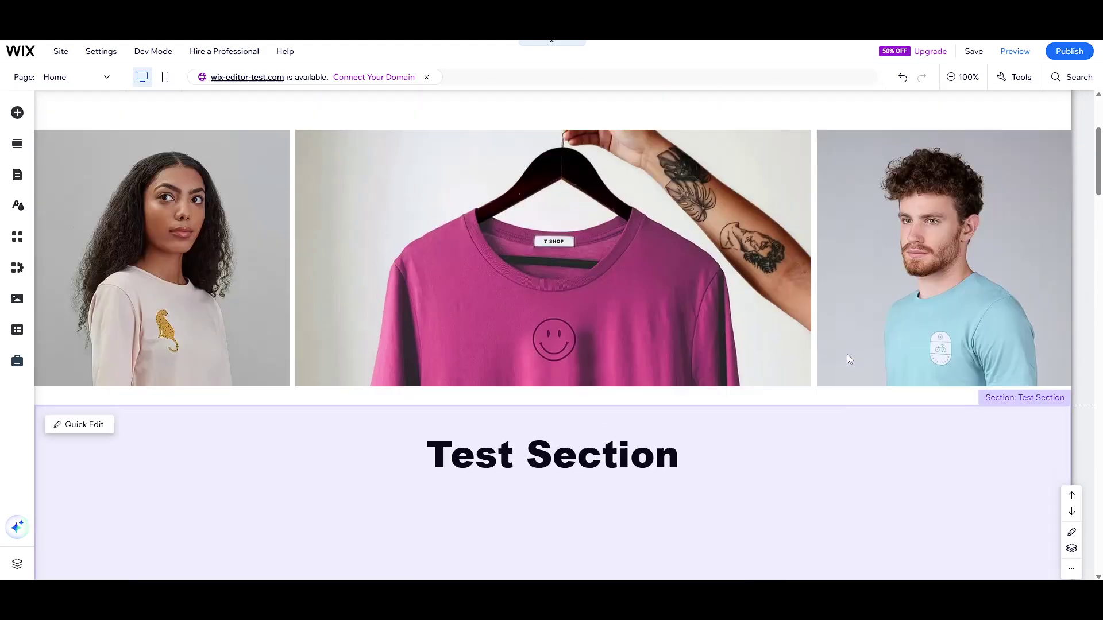
{"action": "scroll", "coordinate": [846, 354], "scroll_direction": "up", "scroll_amount": 5}
{"action": "scroll", "coordinate": [847, 354], "scroll_direction": "up", "scroll_amount": 3}
Step: Select the header's horizontal navigation menu and bring up its Manage Menu panel
{"action": "left_click", "coordinate": [802, 173]}
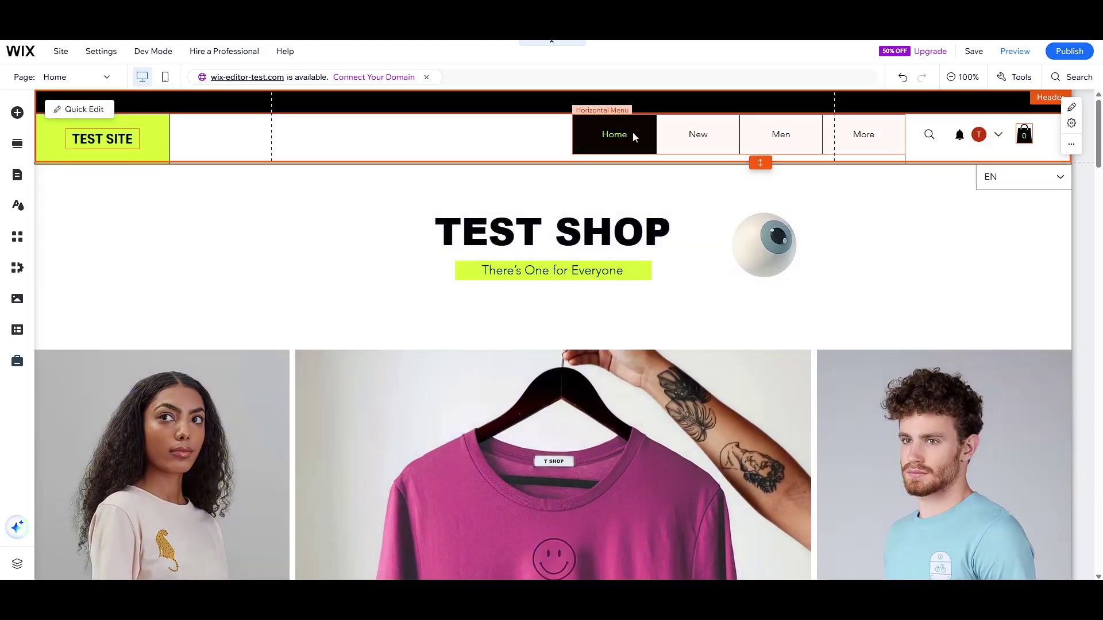
{"action": "left_click", "coordinate": [633, 136]}
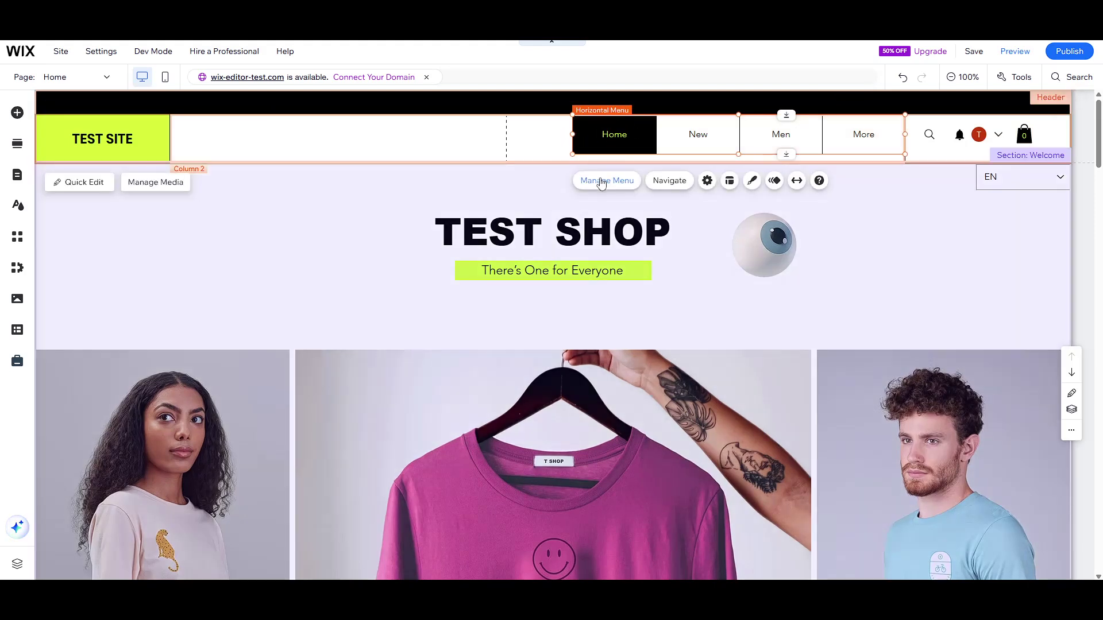
{"action": "left_click", "coordinate": [603, 180]}
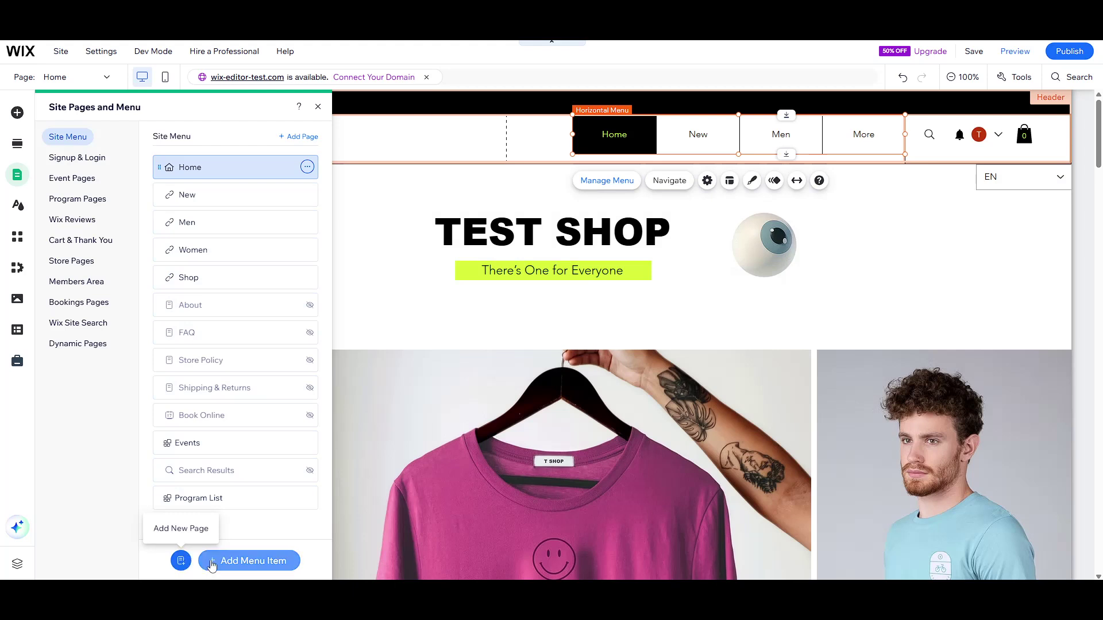
Step: Add a new Anchor-type item from the Add Menu Item list
{"action": "left_click", "coordinate": [248, 561]}
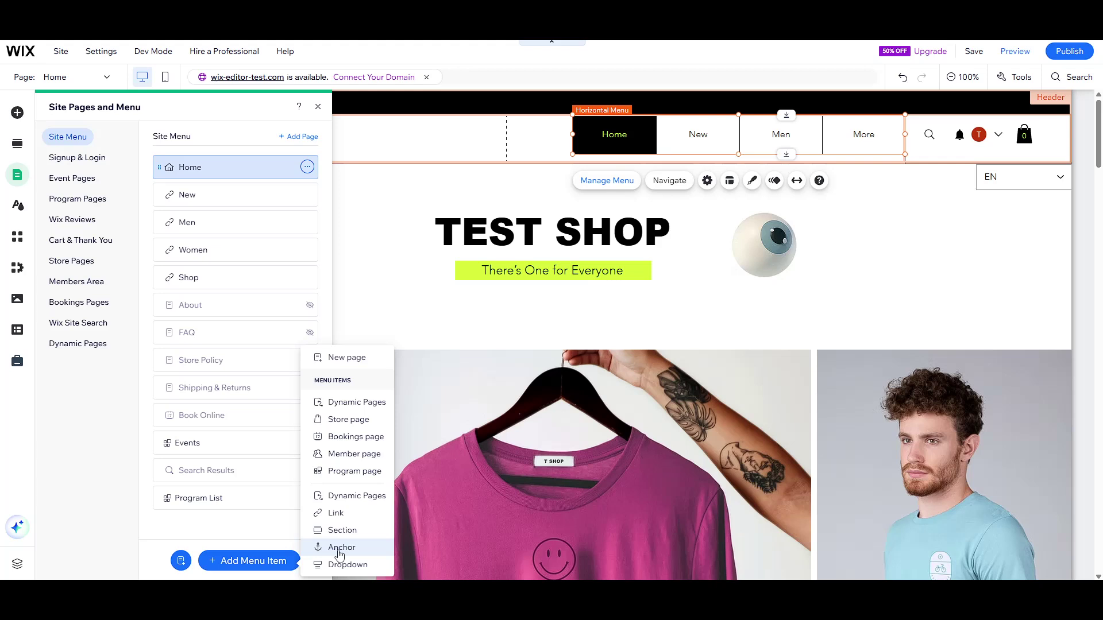
{"action": "left_click", "coordinate": [340, 548]}
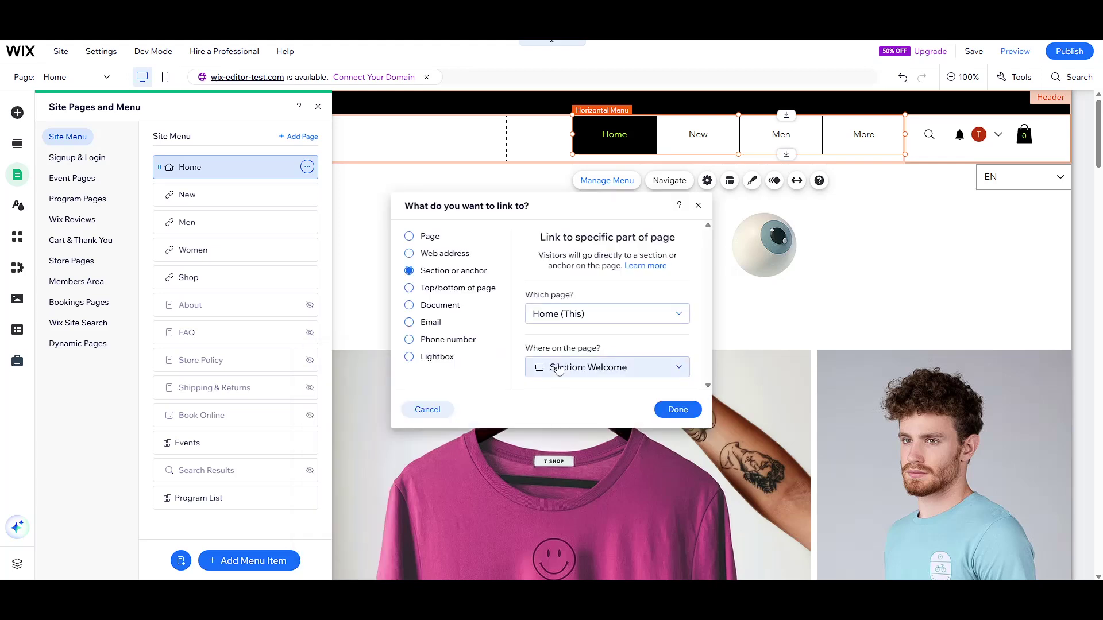
Step: Link the new menu item to Map Anchor on the Home page and confirm
{"action": "left_click", "coordinate": [579, 316]}
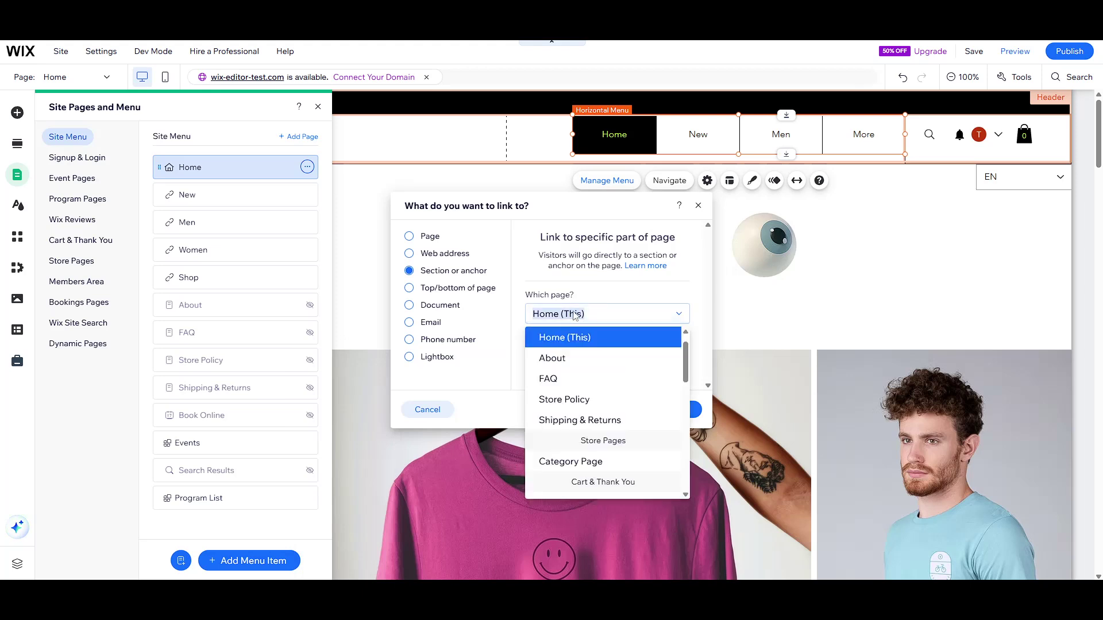
{"action": "left_click", "coordinate": [574, 316]}
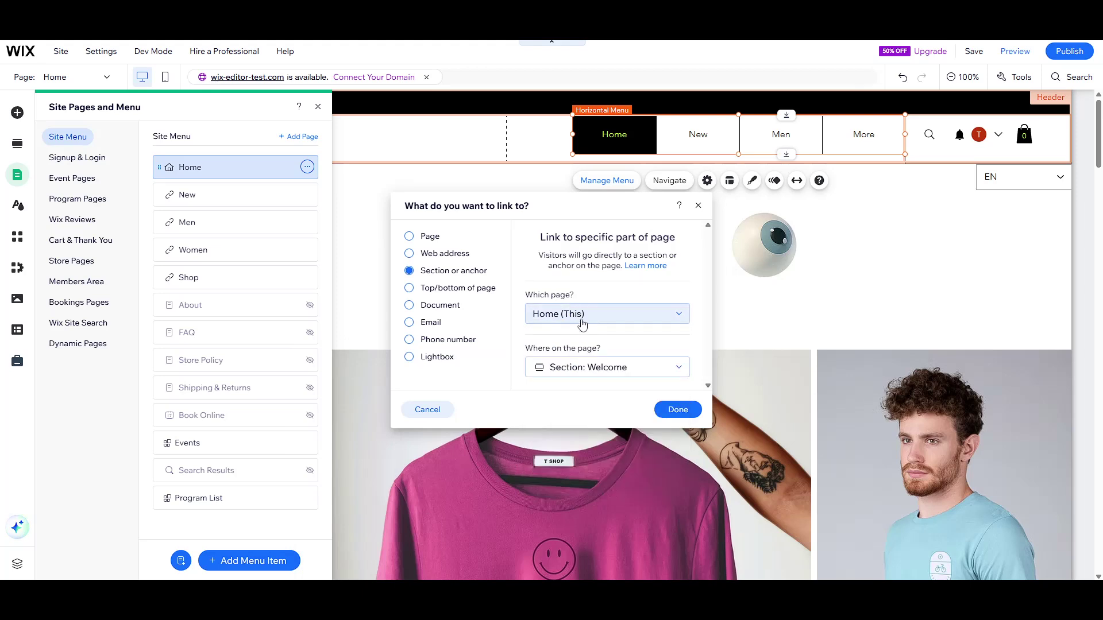
{"action": "left_click", "coordinate": [578, 369]}
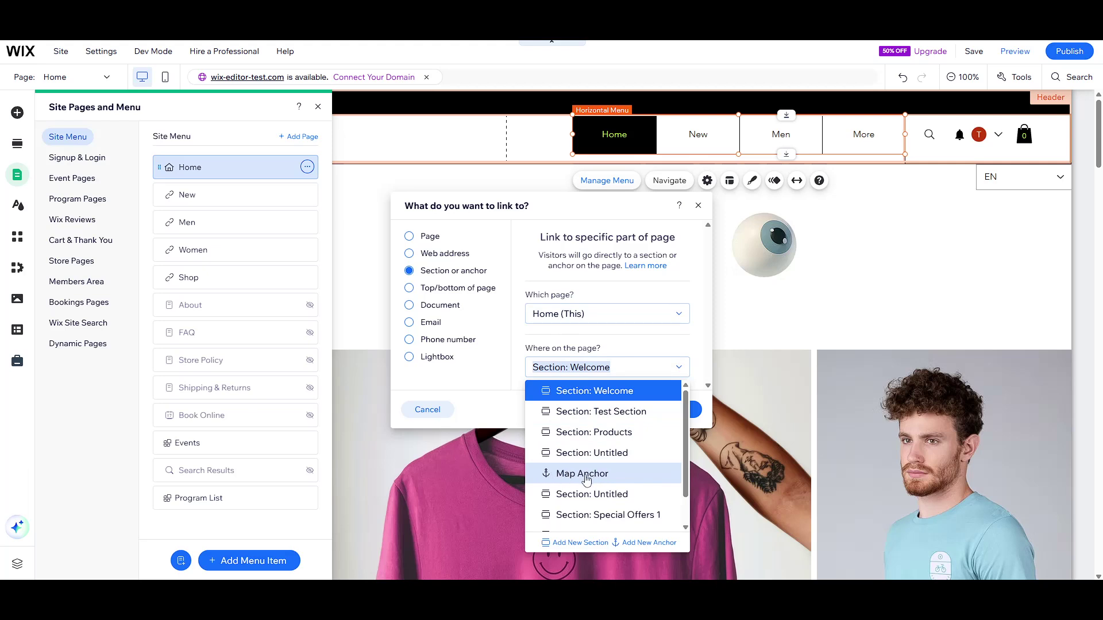
{"action": "left_click", "coordinate": [584, 475]}
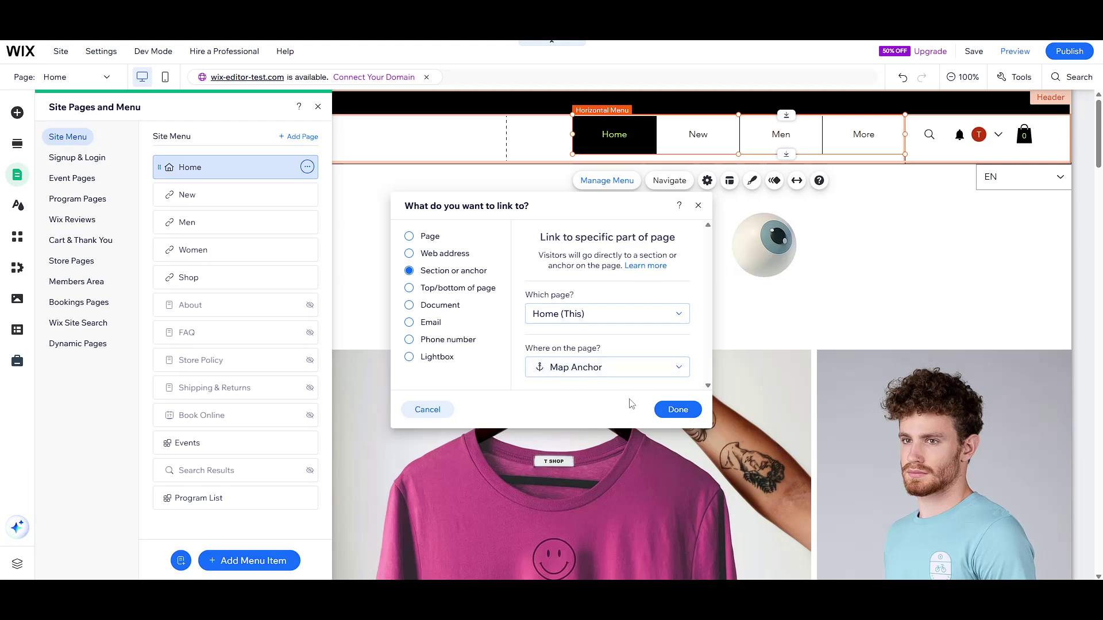
{"action": "left_click", "coordinate": [678, 411]}
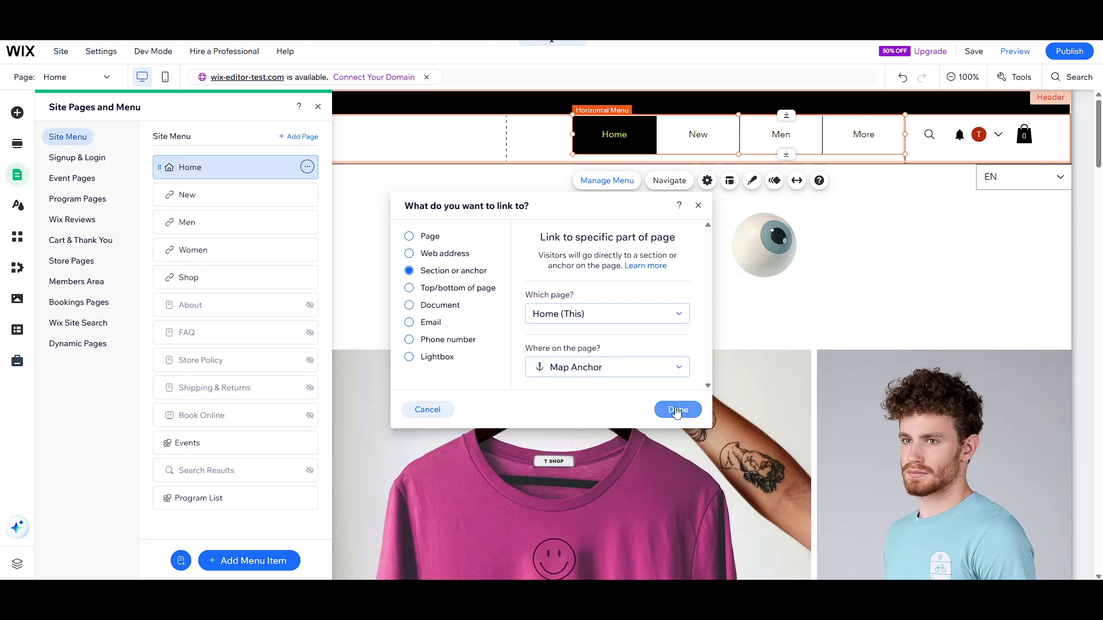
{"action": "left_click", "coordinate": [698, 134]}
{"action": "scroll", "coordinate": [700, 137], "scroll_direction": "down", "scroll_amount": 5}
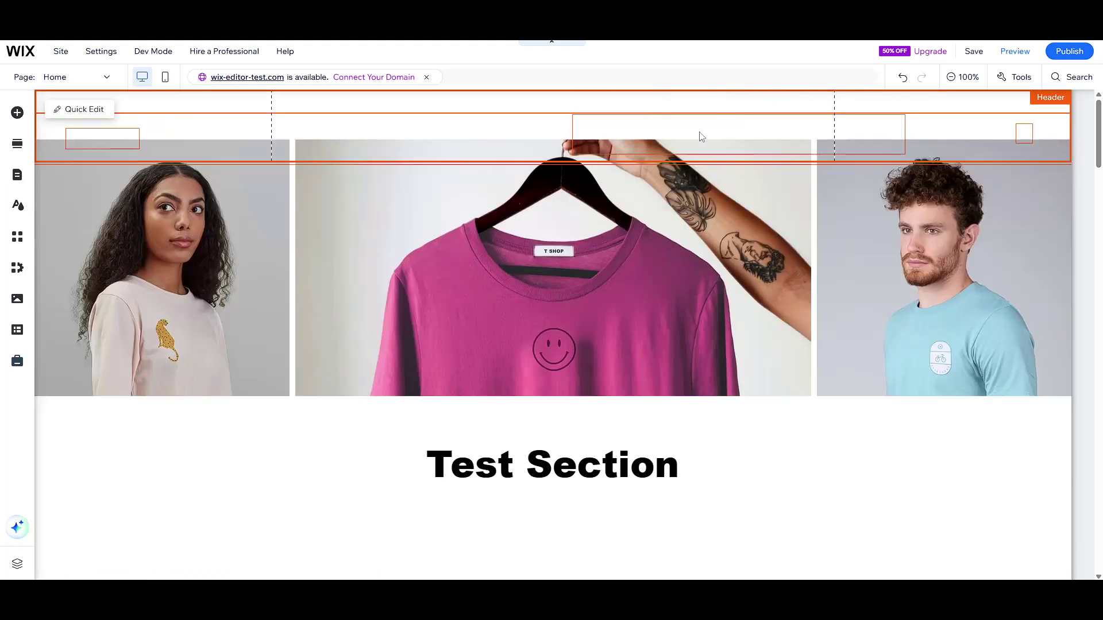
{"action": "scroll", "coordinate": [707, 135], "scroll_direction": "down", "scroll_amount": 5}
{"action": "scroll", "coordinate": [709, 138], "scroll_direction": "down", "scroll_amount": 5}
{"action": "scroll", "coordinate": [710, 136], "scroll_direction": "down", "scroll_amount": 5}
{"action": "scroll", "coordinate": [707, 173], "scroll_direction": "down", "scroll_amount": 5}
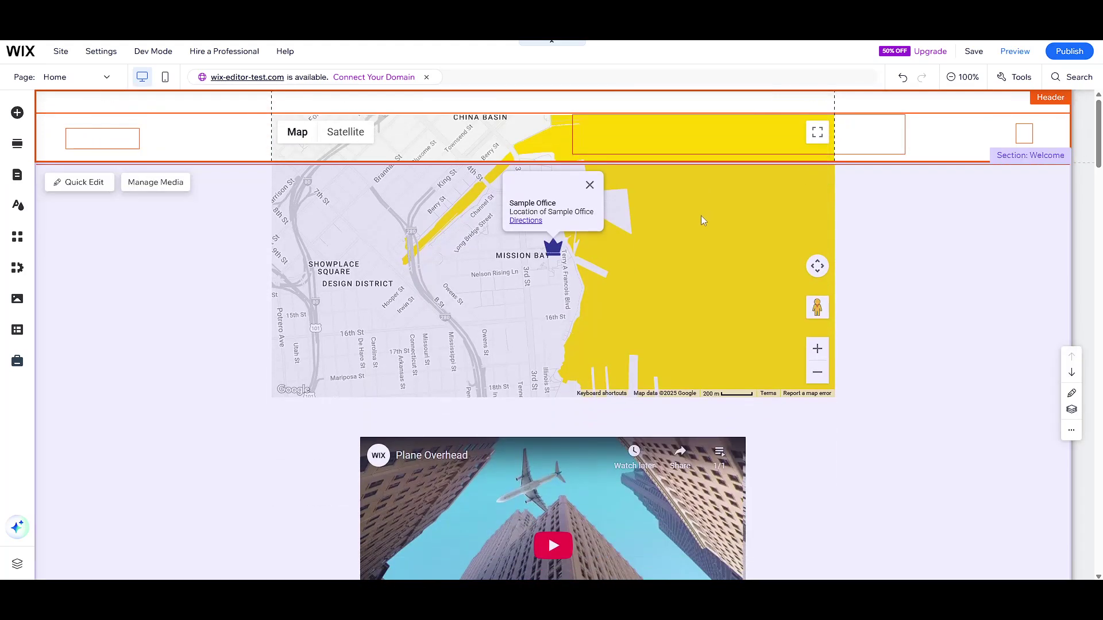
{"action": "scroll", "coordinate": [700, 215], "scroll_direction": "down", "scroll_amount": 3}
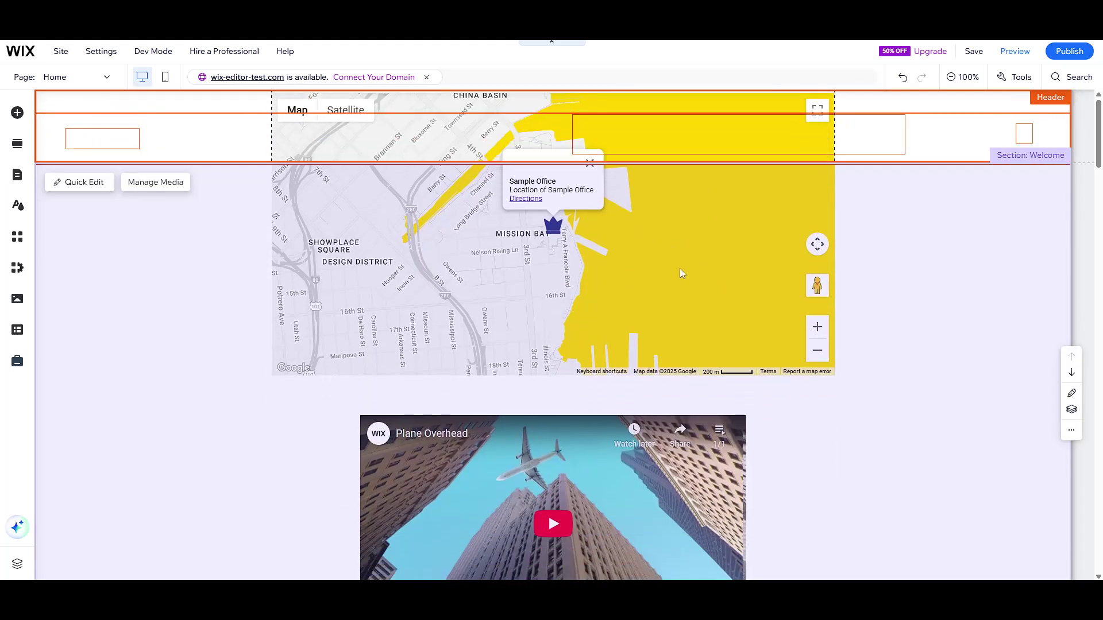
{"action": "scroll", "coordinate": [876, 246], "scroll_direction": "up", "scroll_amount": 10}
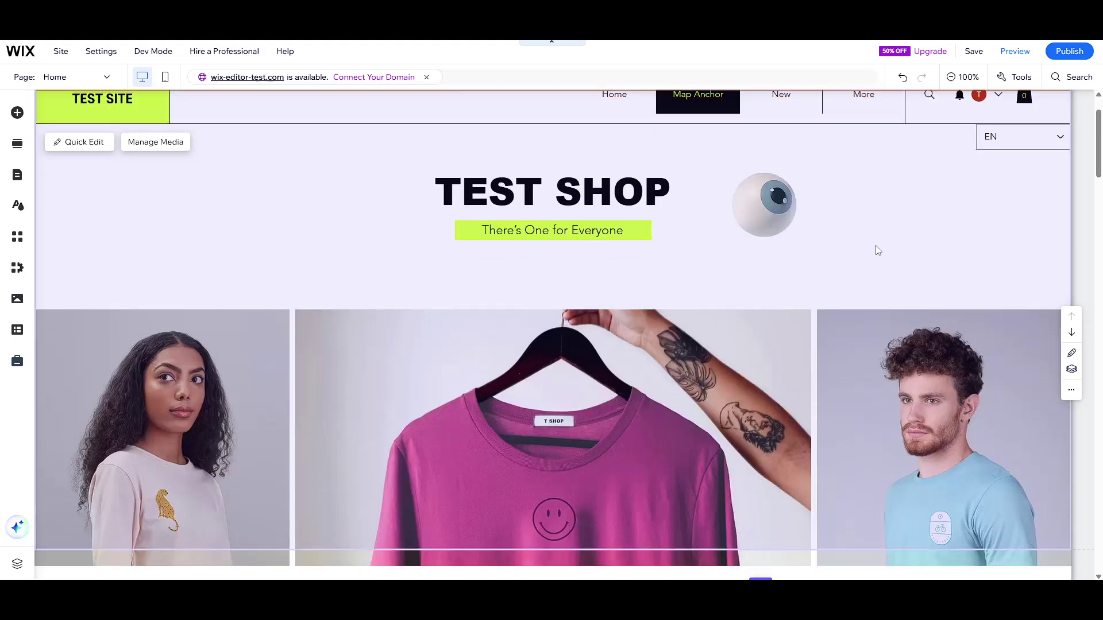
{"action": "scroll", "coordinate": [881, 266], "scroll_direction": "down", "scroll_amount": 2}
{"action": "scroll", "coordinate": [814, 310], "scroll_direction": "up", "scroll_amount": 3}
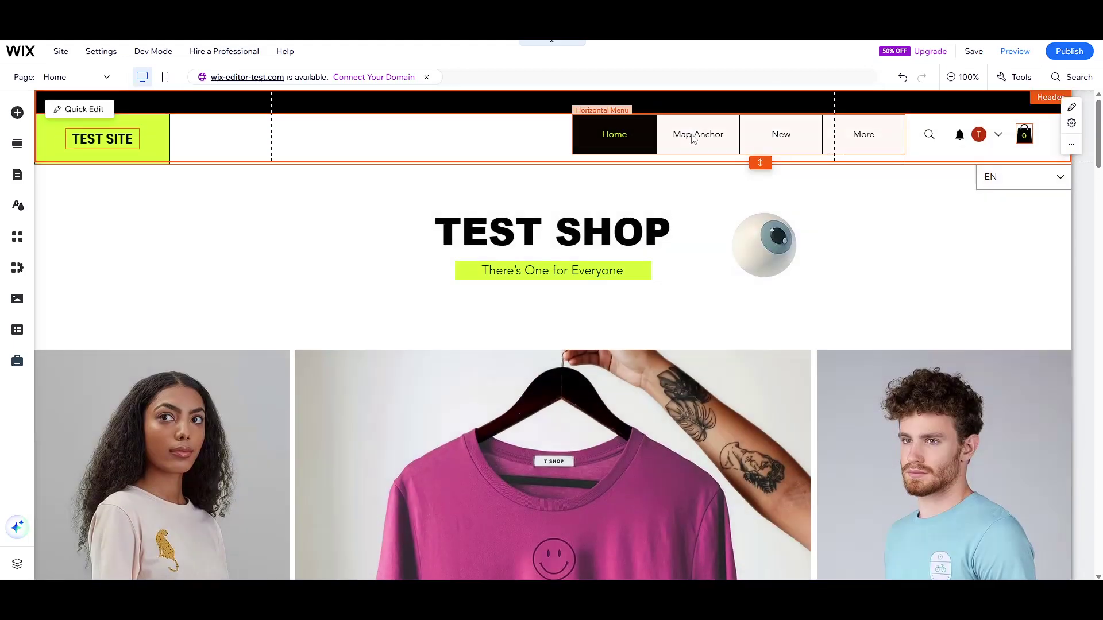
{"action": "left_click", "coordinate": [698, 135]}
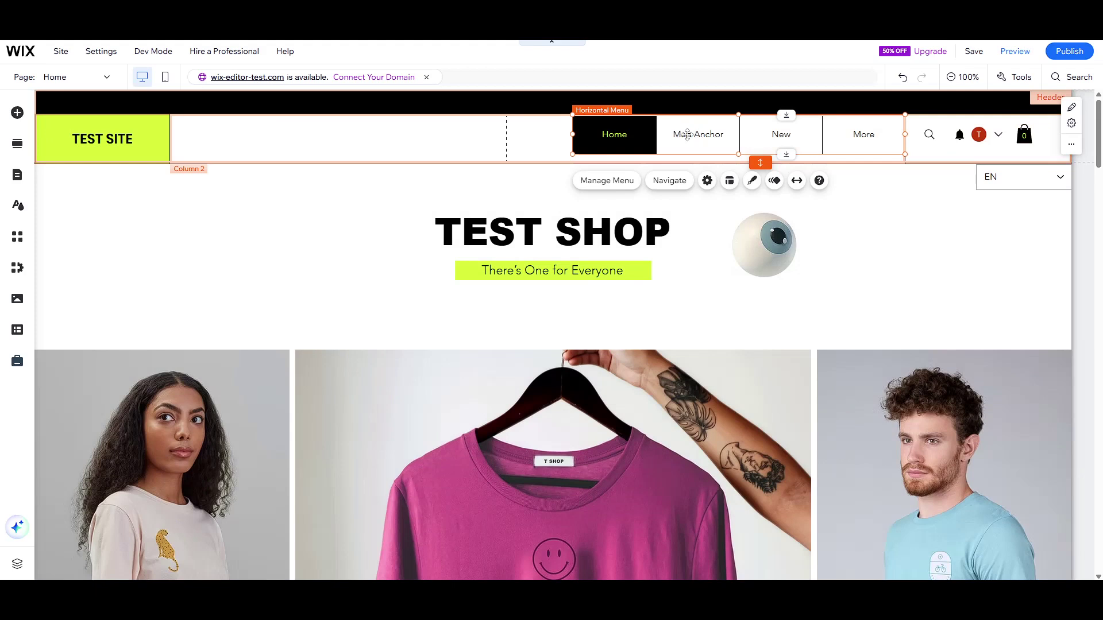
{"action": "double_click", "coordinate": [687, 134]}
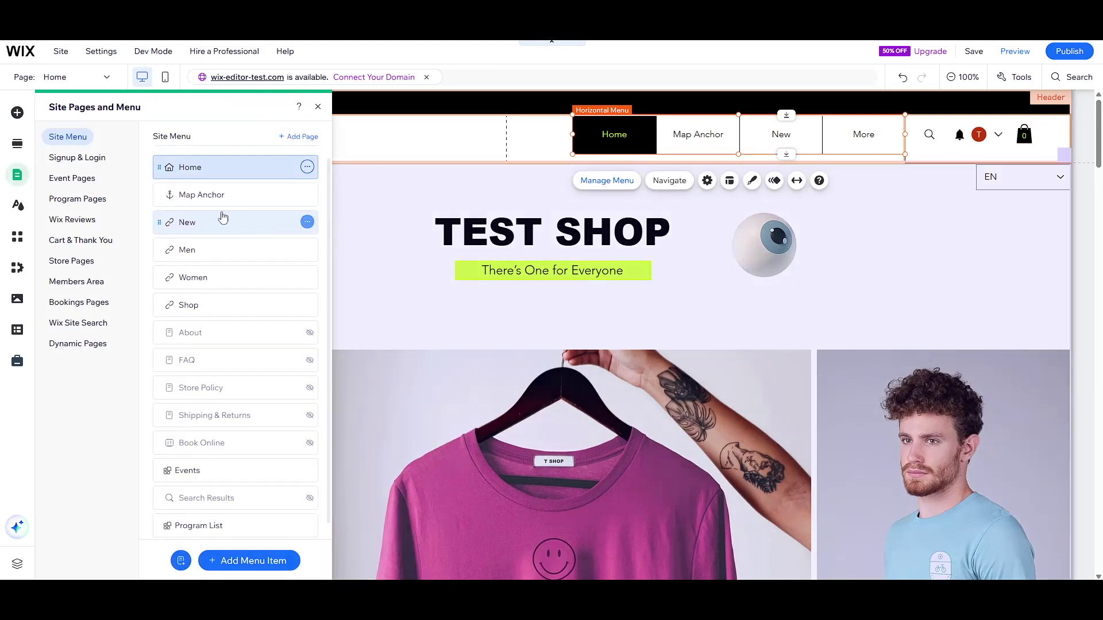
Step: Rename the Map Anchor item twice without changes, then close the menu manager via the canvas
{"action": "left_click", "coordinate": [294, 195]}
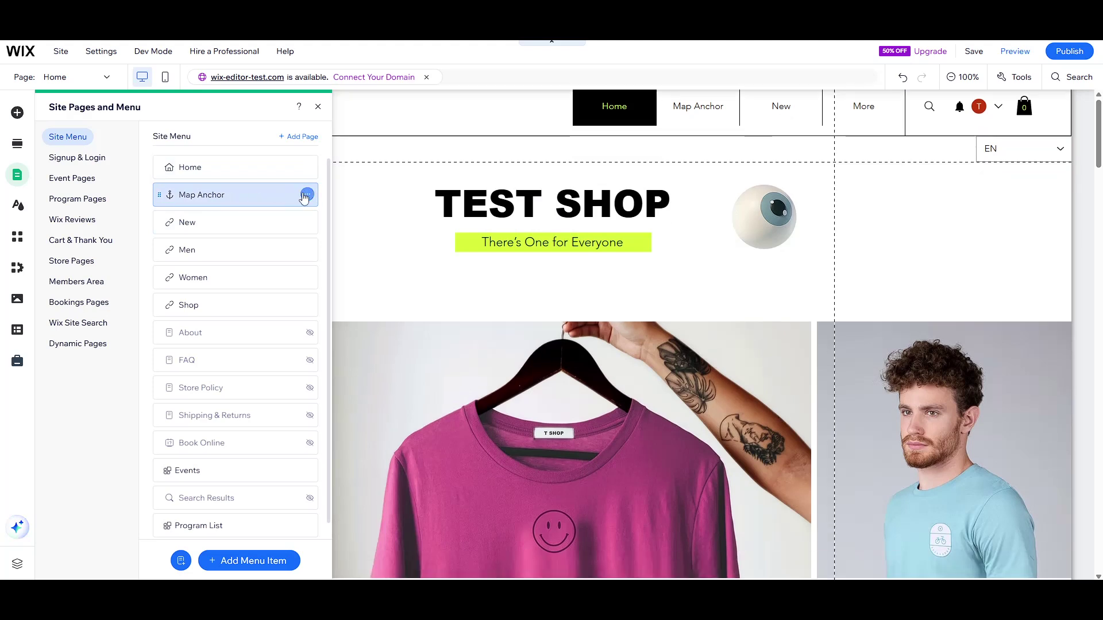
{"action": "left_click", "coordinate": [308, 196]}
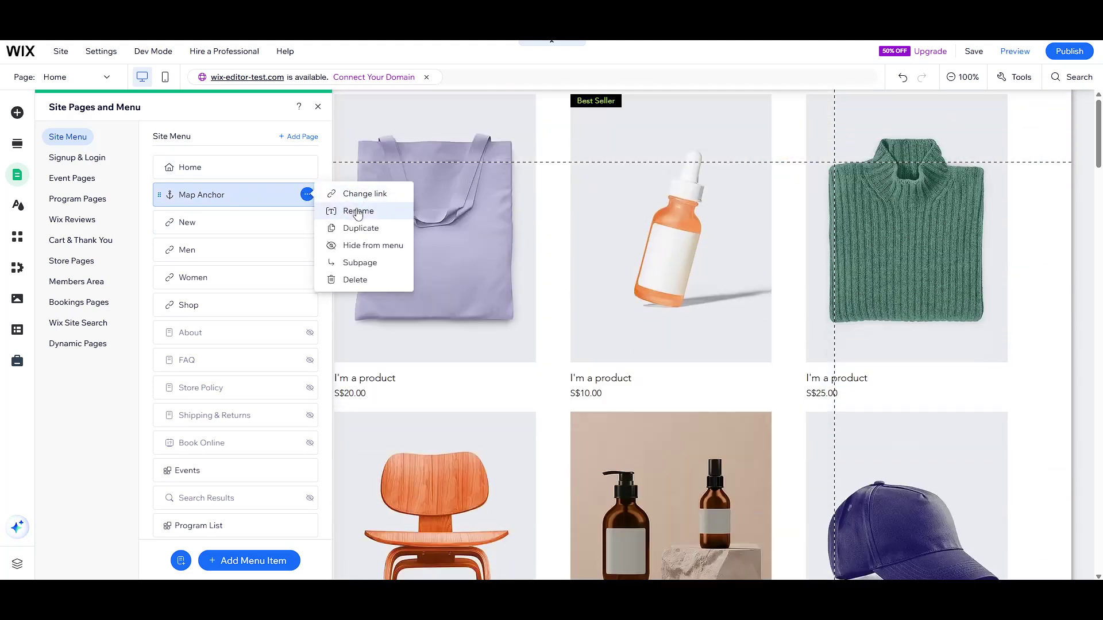
{"action": "left_click", "coordinate": [357, 211]}
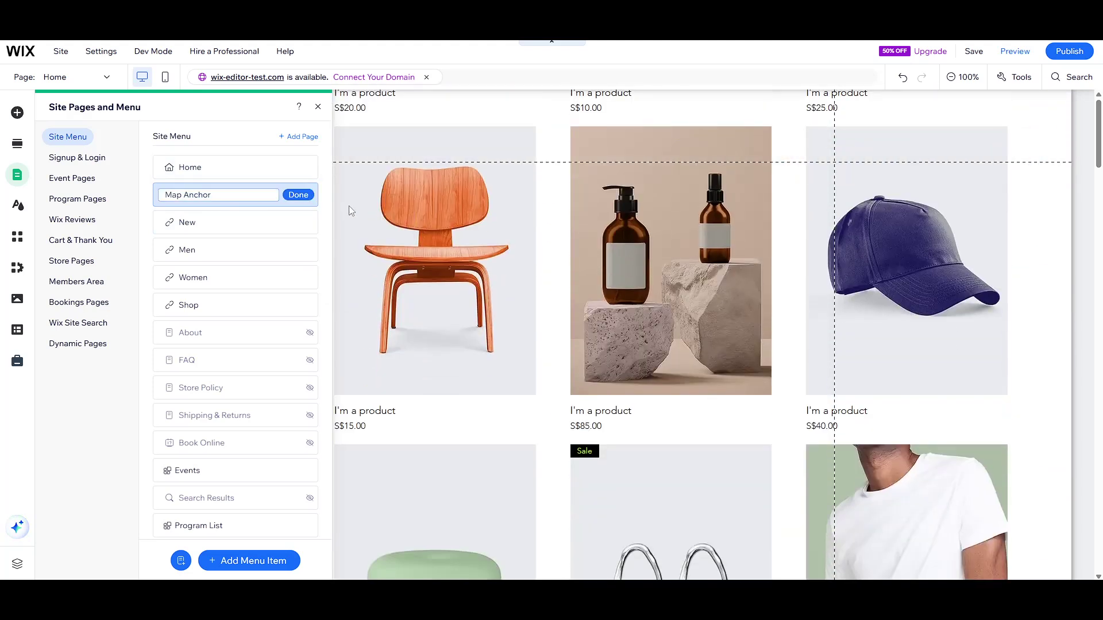
{"action": "key", "text": "Return"}
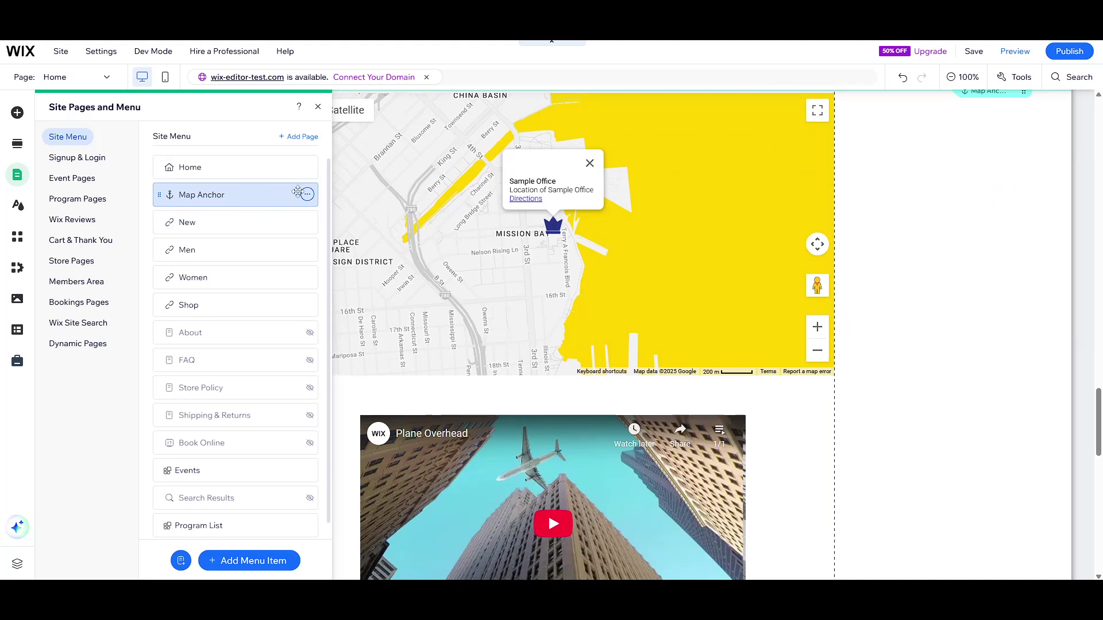
{"action": "left_click", "coordinate": [307, 194]}
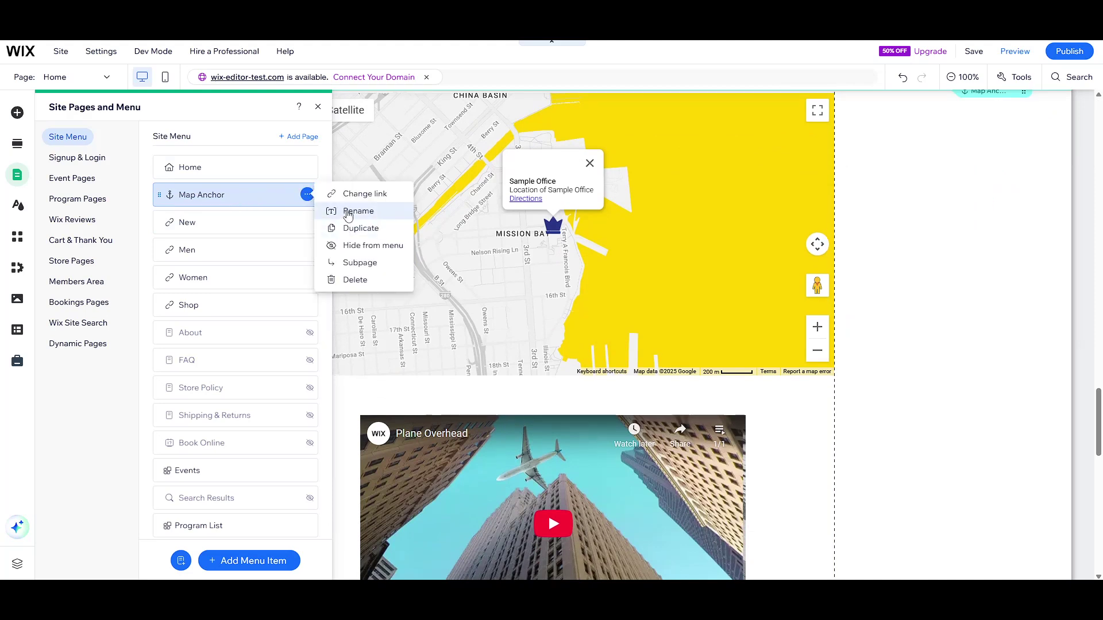
{"action": "left_click", "coordinate": [348, 212]}
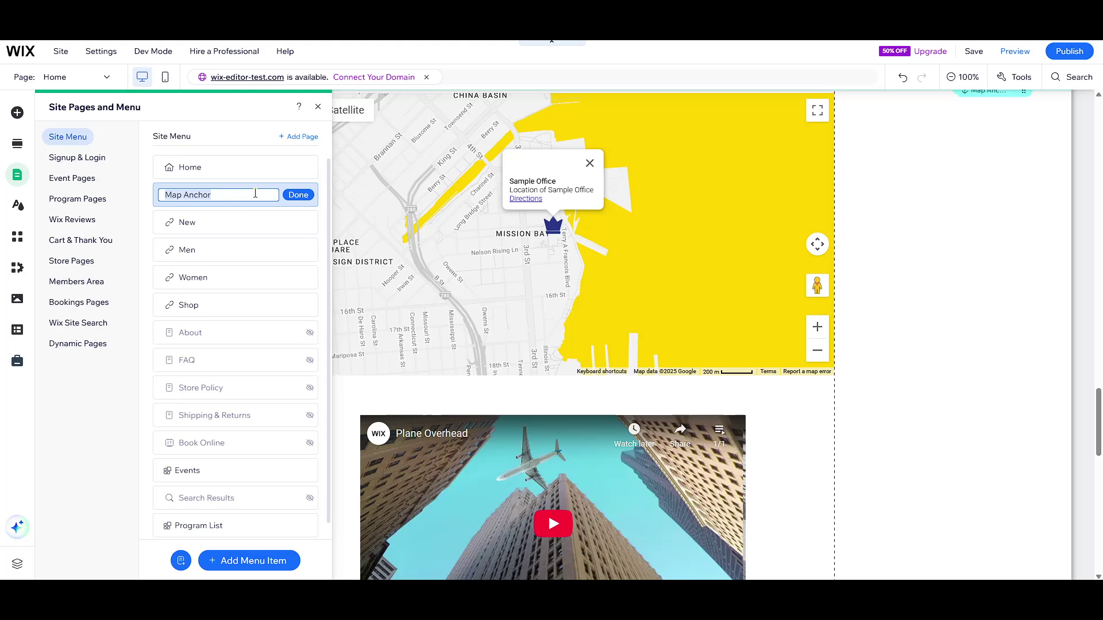
{"action": "key", "text": "Return"}
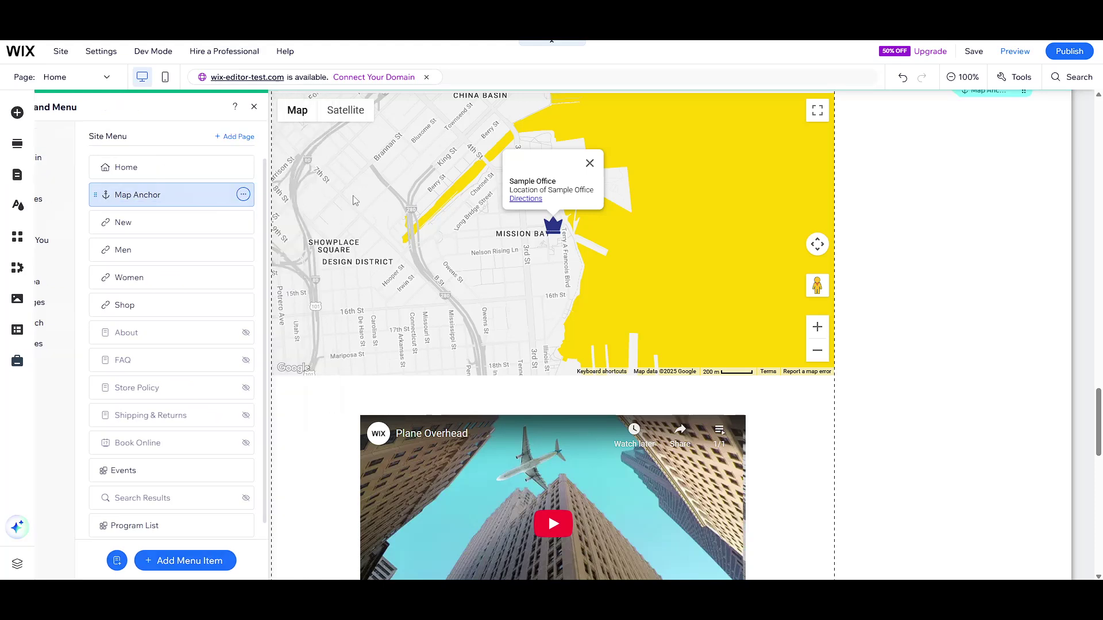
{"action": "left_click", "coordinate": [753, 253]}
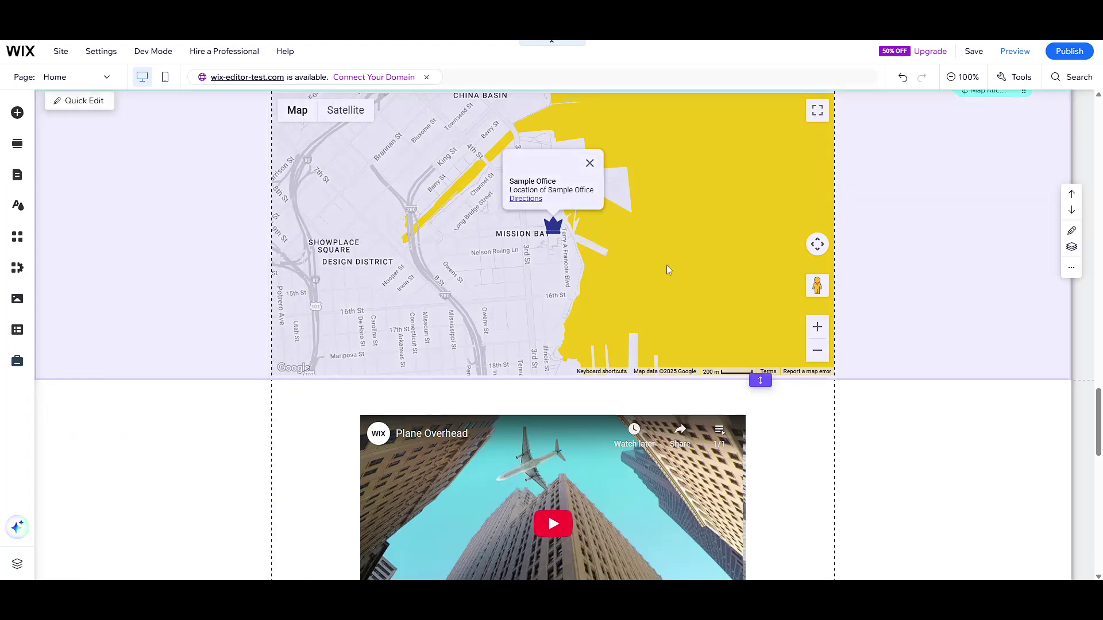